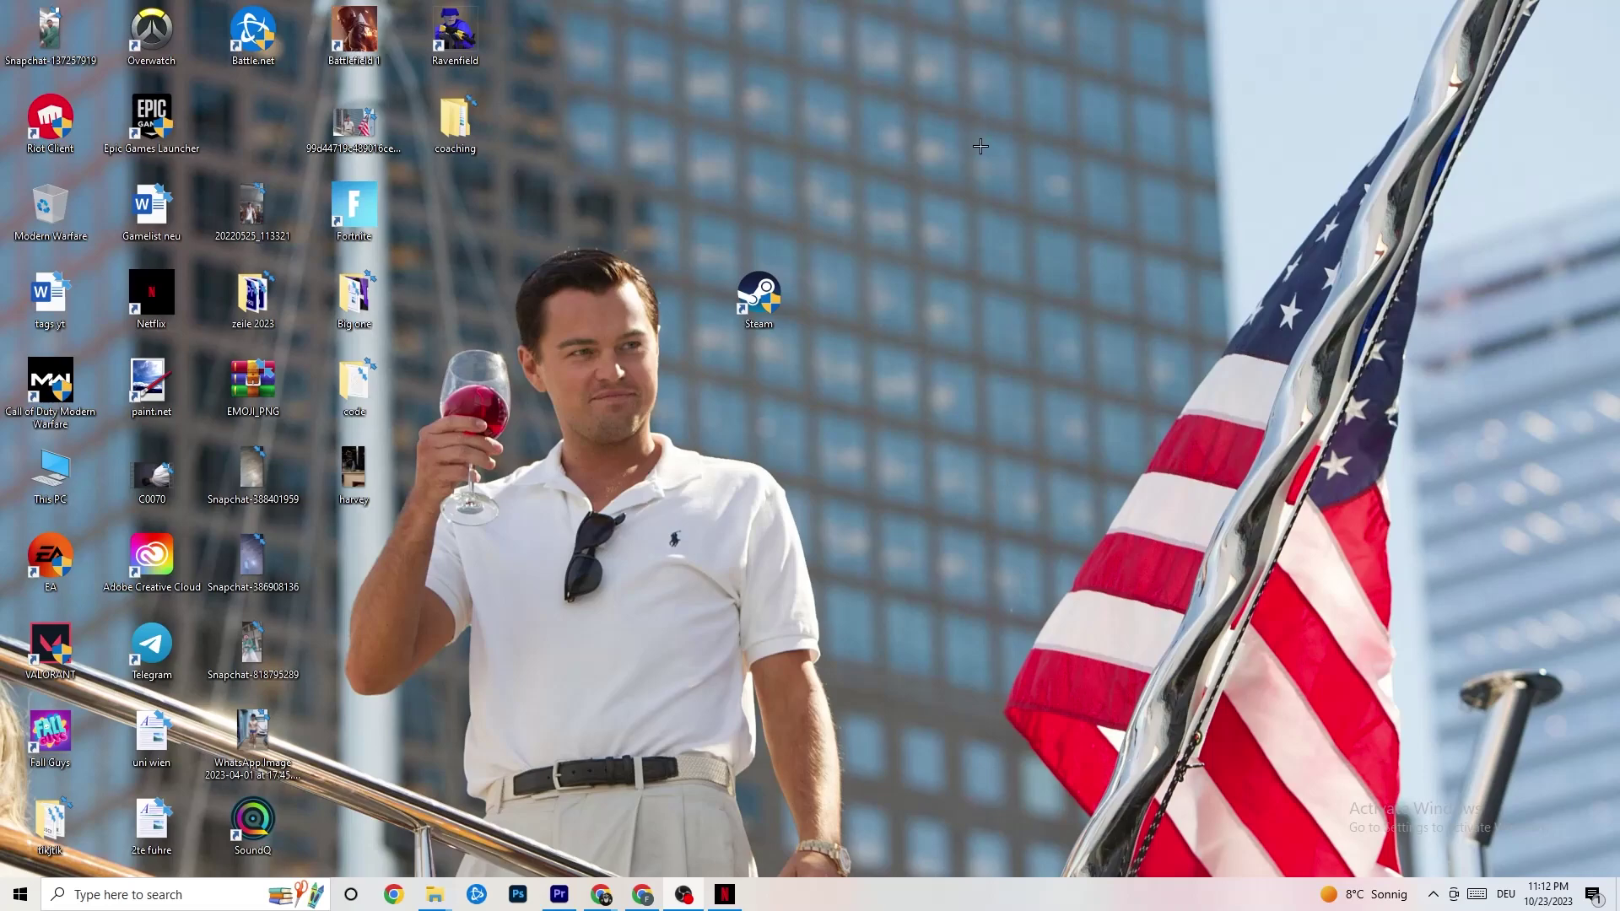
Open Settings from Start and go to Network & Internet to see the Ethernet status
{"action": "left_click", "coordinate": [7, 902]}
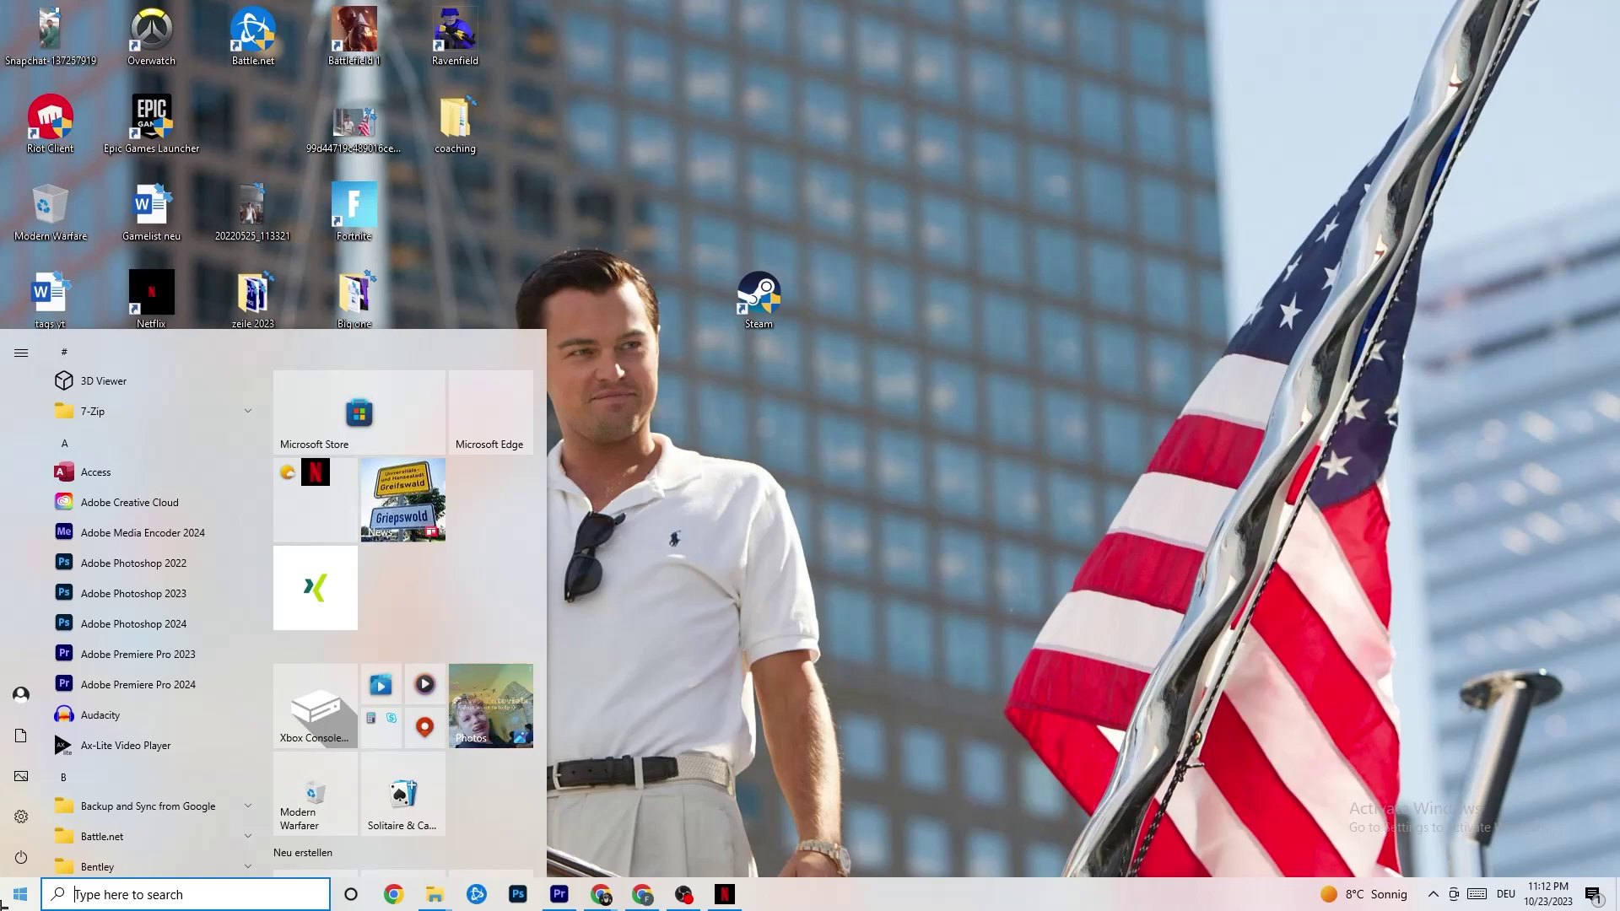
{"action": "left_click", "coordinate": [19, 818]}
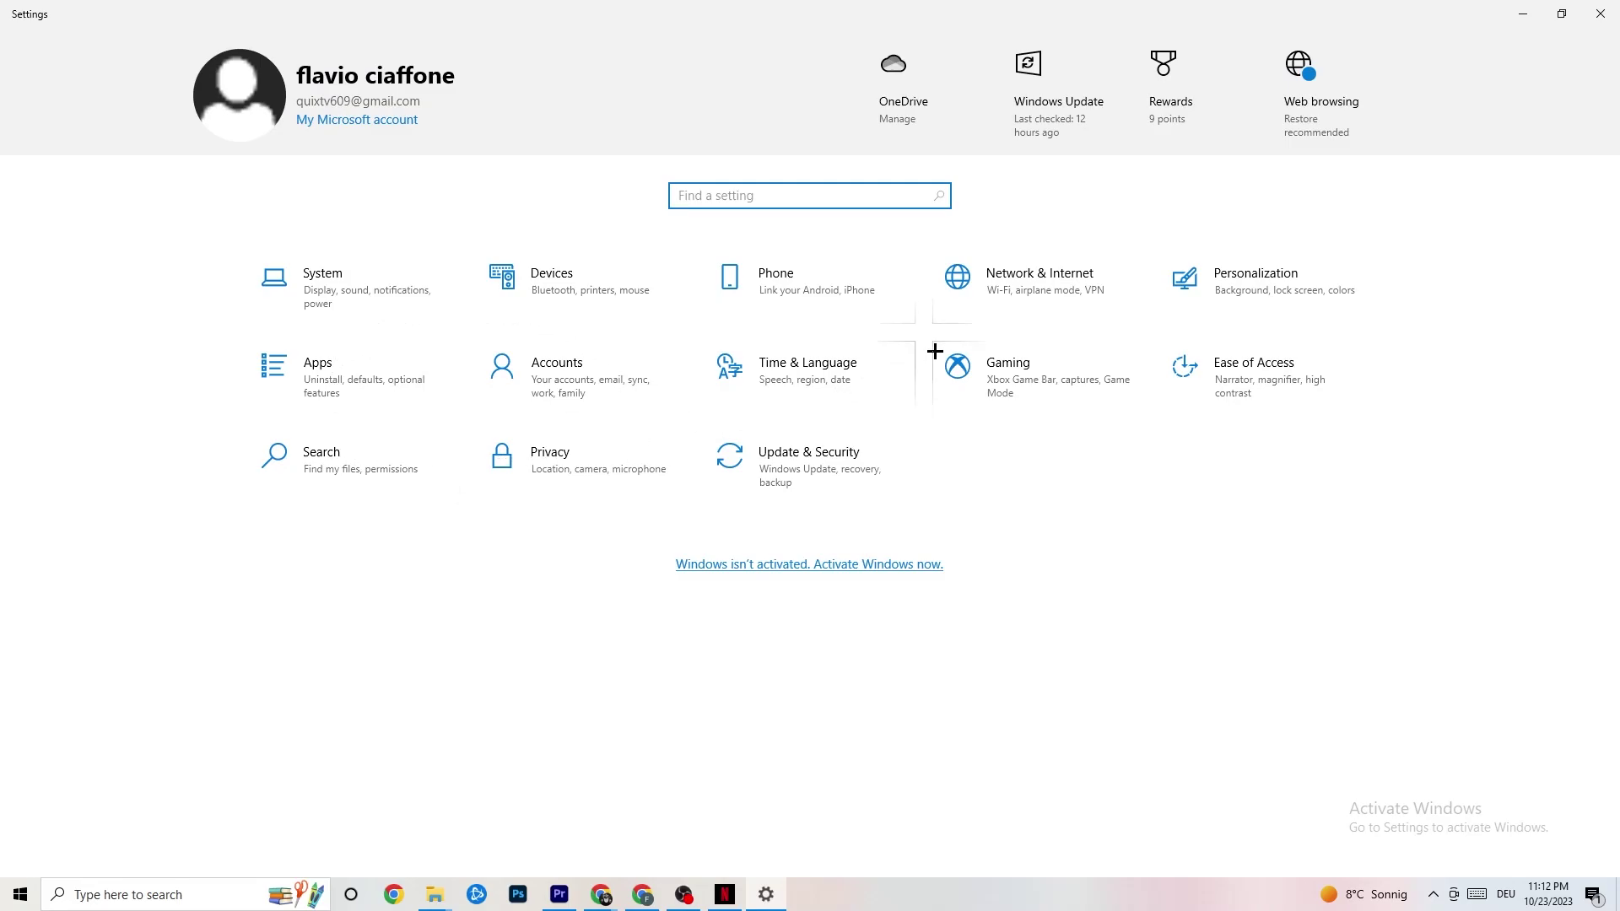
{"action": "left_click", "coordinate": [1069, 284]}
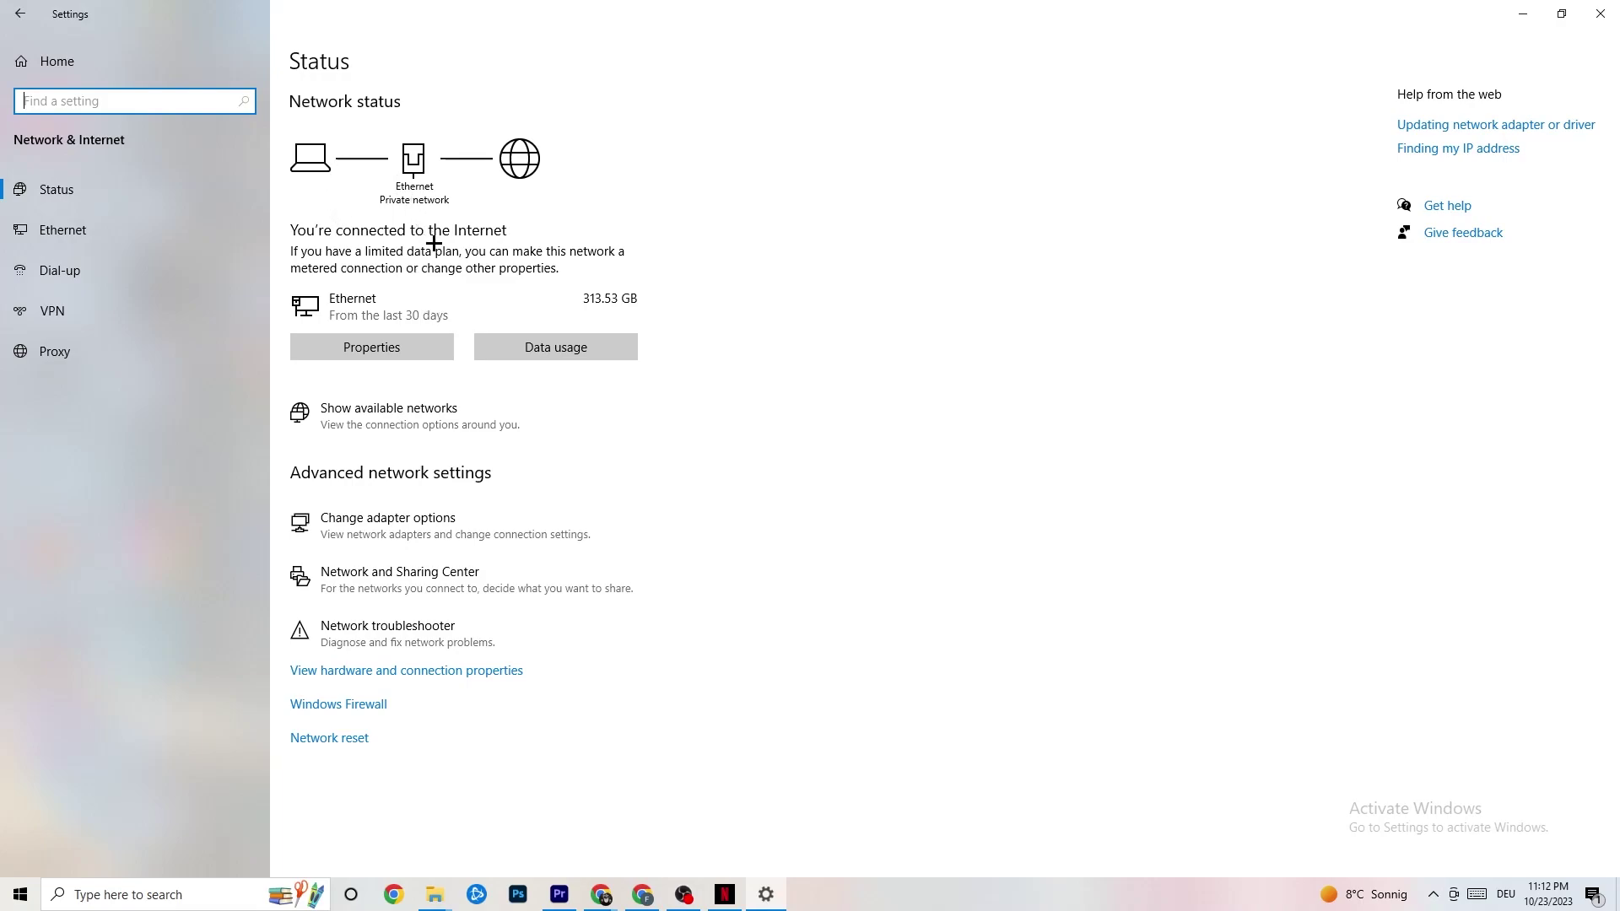
Open the network adapter list and briefly check the Ethernet connection's status window
{"action": "left_click", "coordinate": [462, 514]}
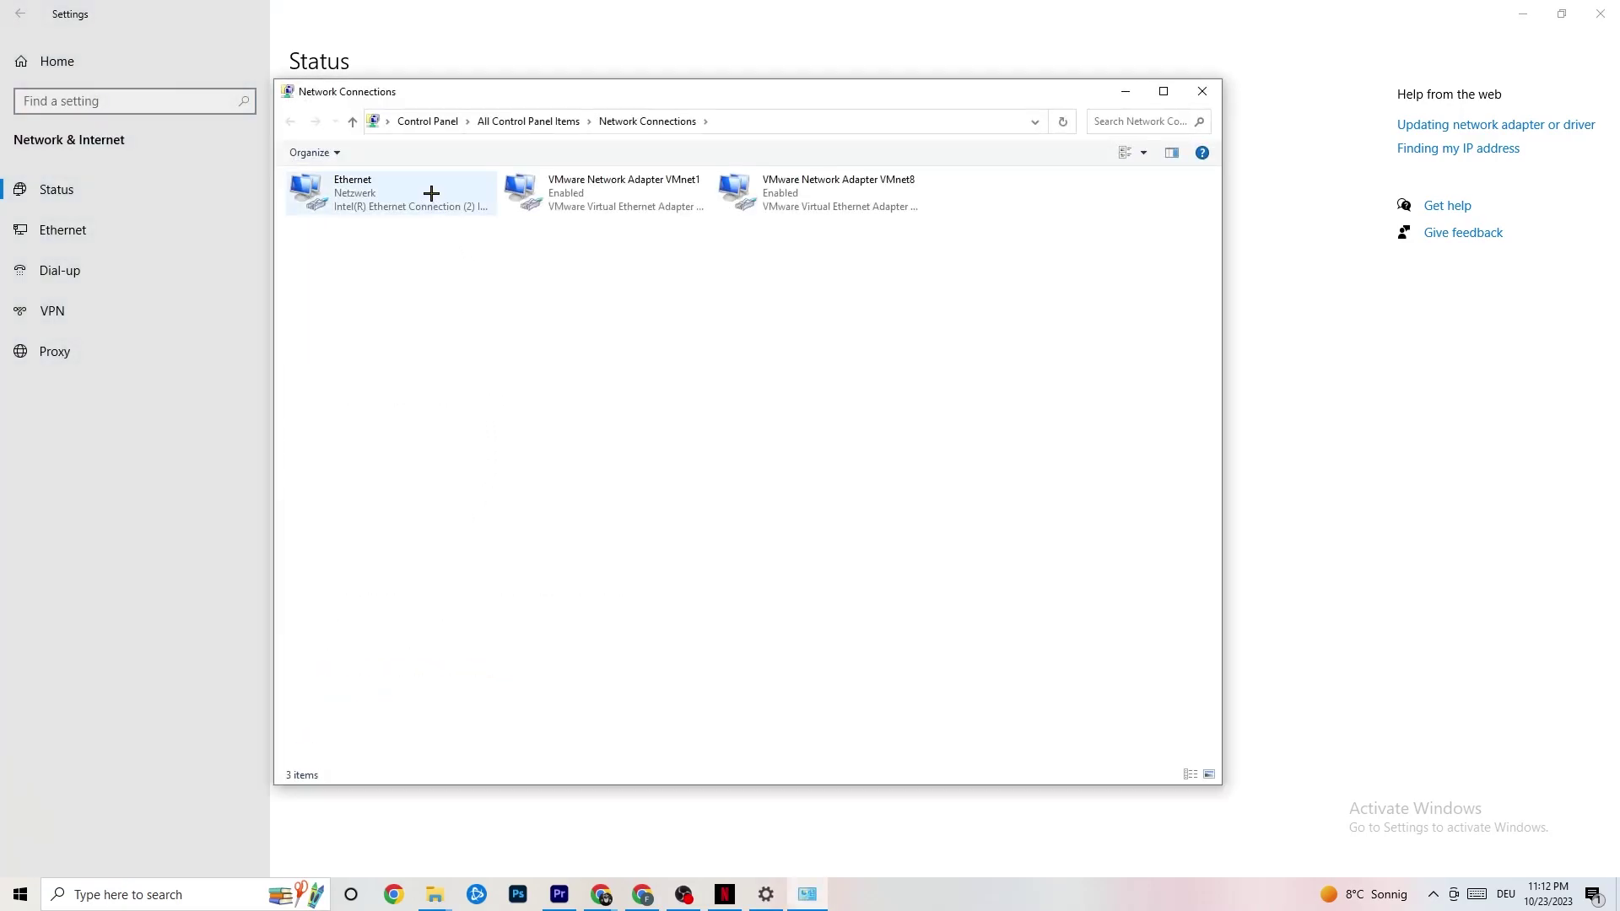
{"action": "double_click", "coordinate": [431, 193]}
{"action": "left_click", "coordinate": [950, 279]}
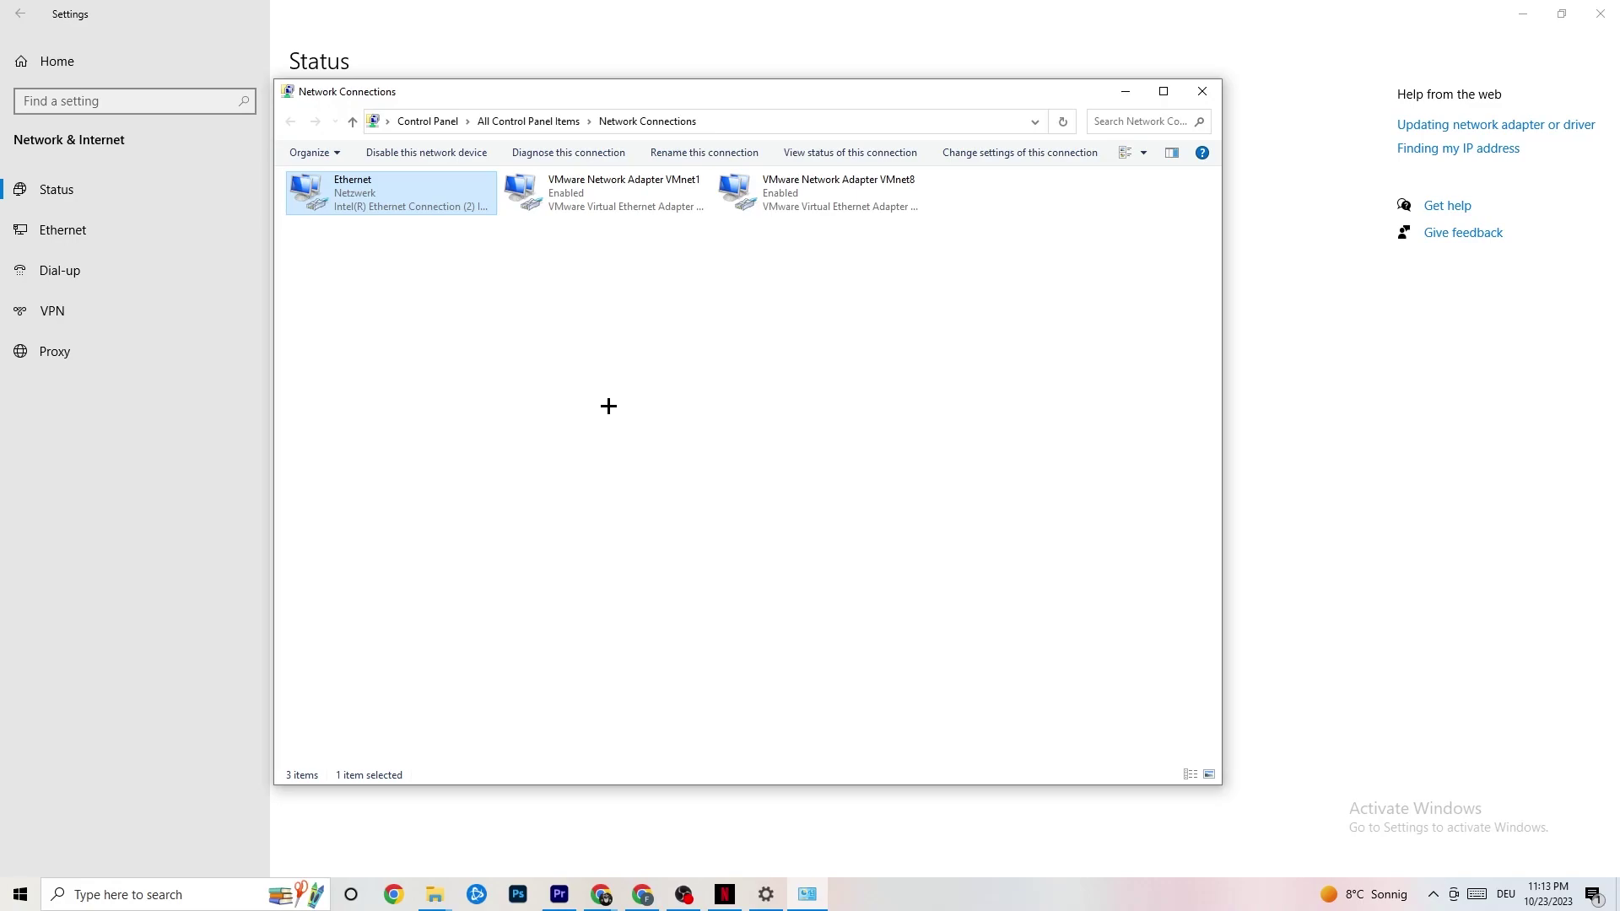
Disable and re-enable the Ethernet adapter, then close Network Connections
{"action": "right_click", "coordinate": [395, 202]}
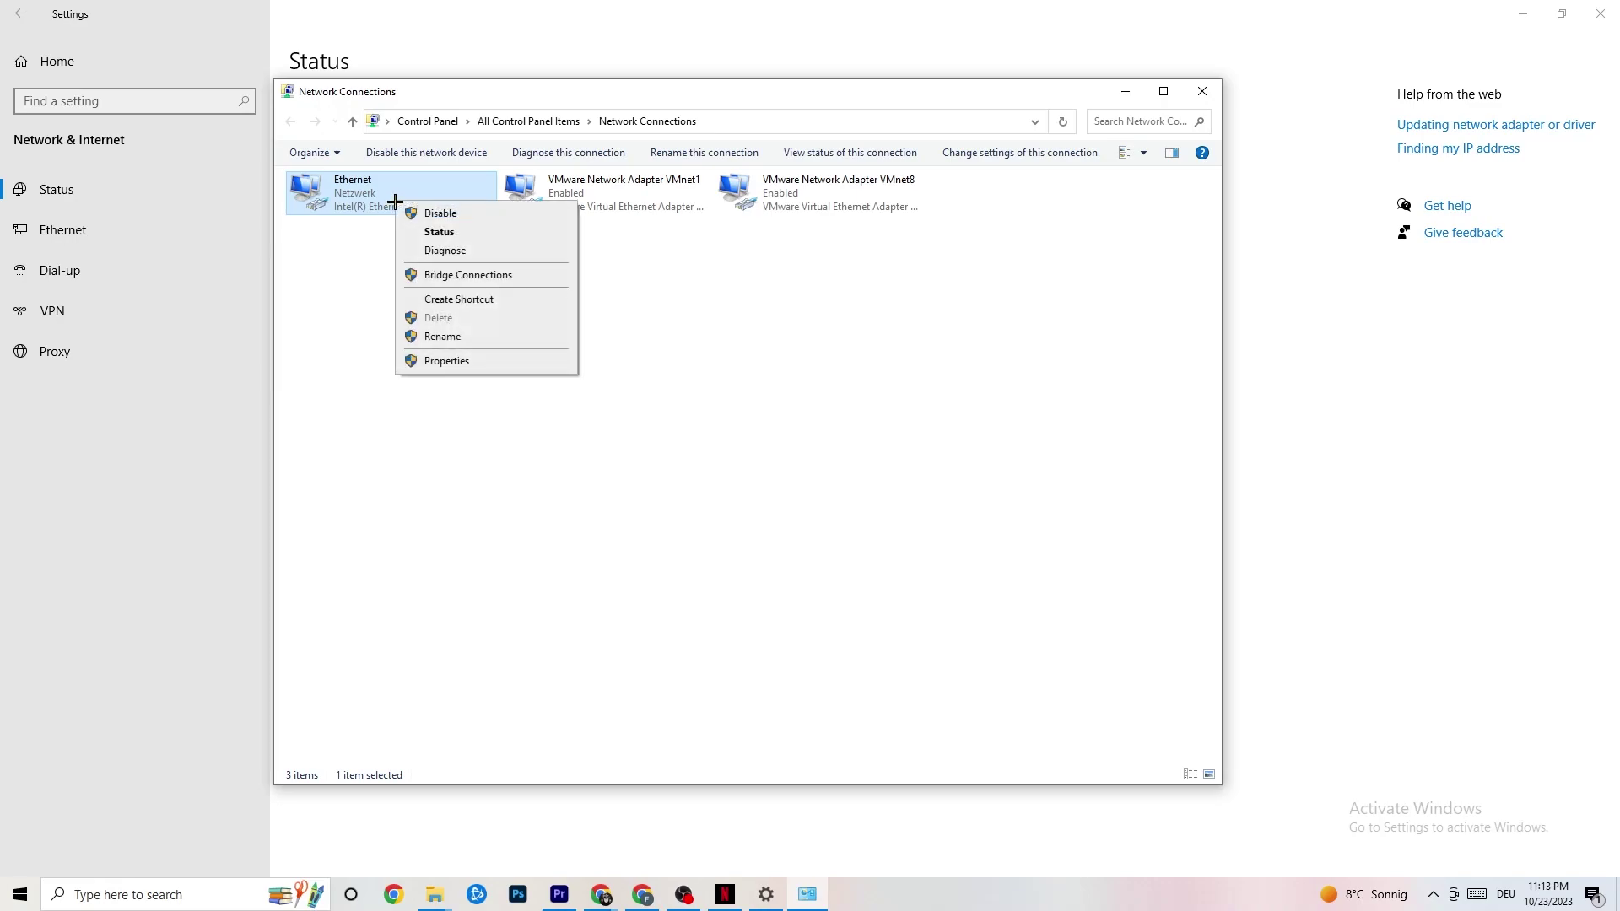
{"action": "left_click", "coordinate": [460, 215]}
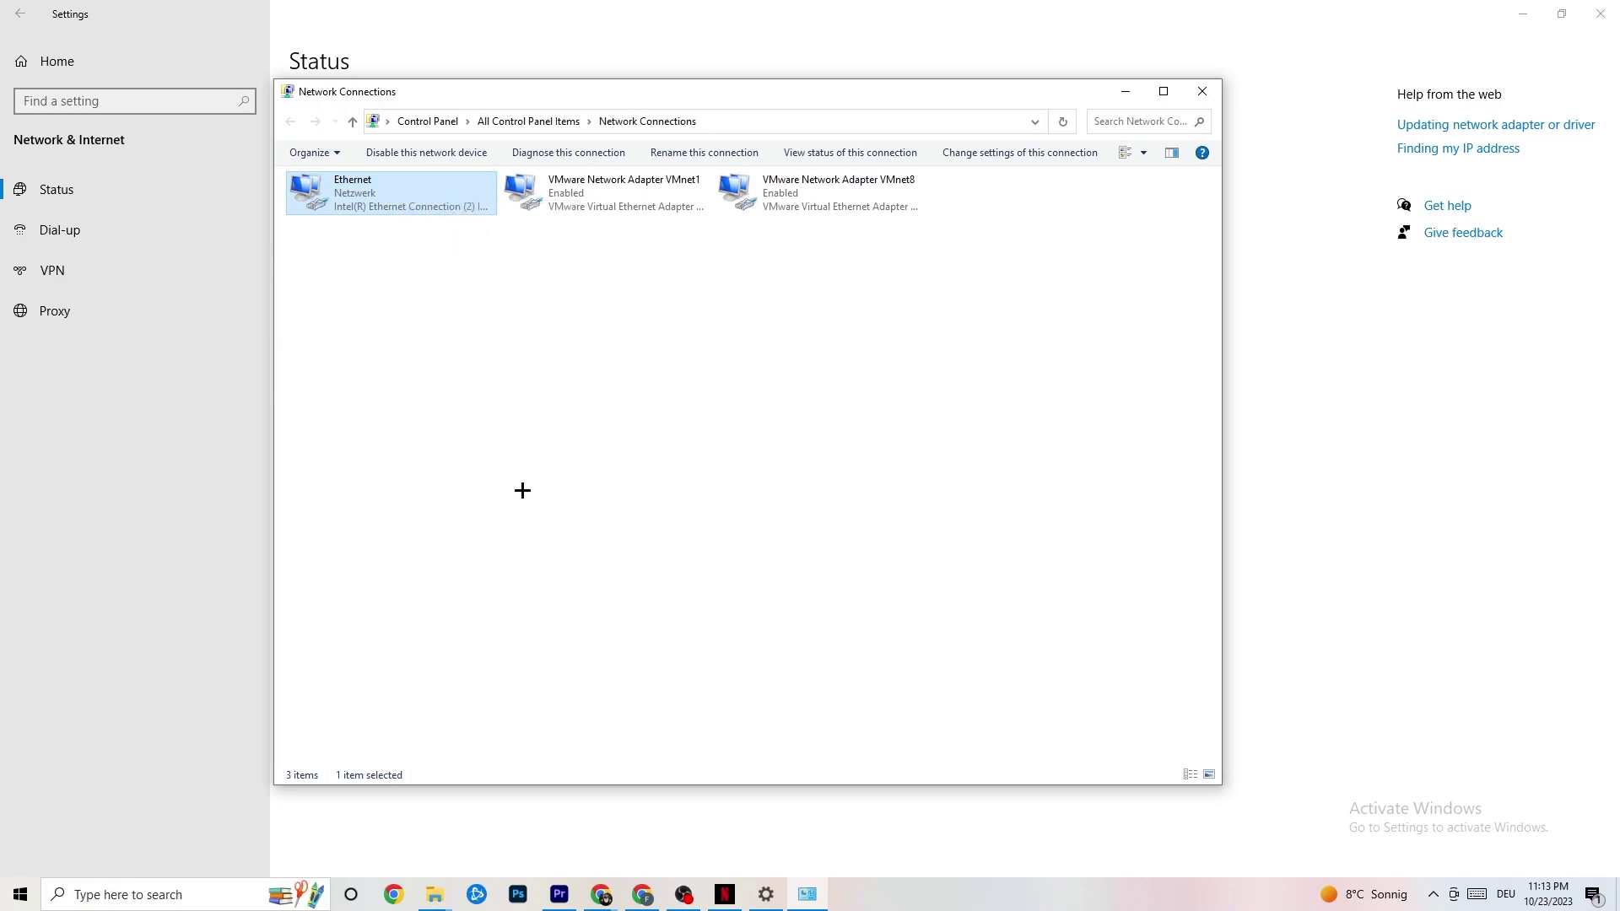
{"action": "right_click", "coordinate": [394, 201]}
{"action": "left_click", "coordinate": [429, 211]}
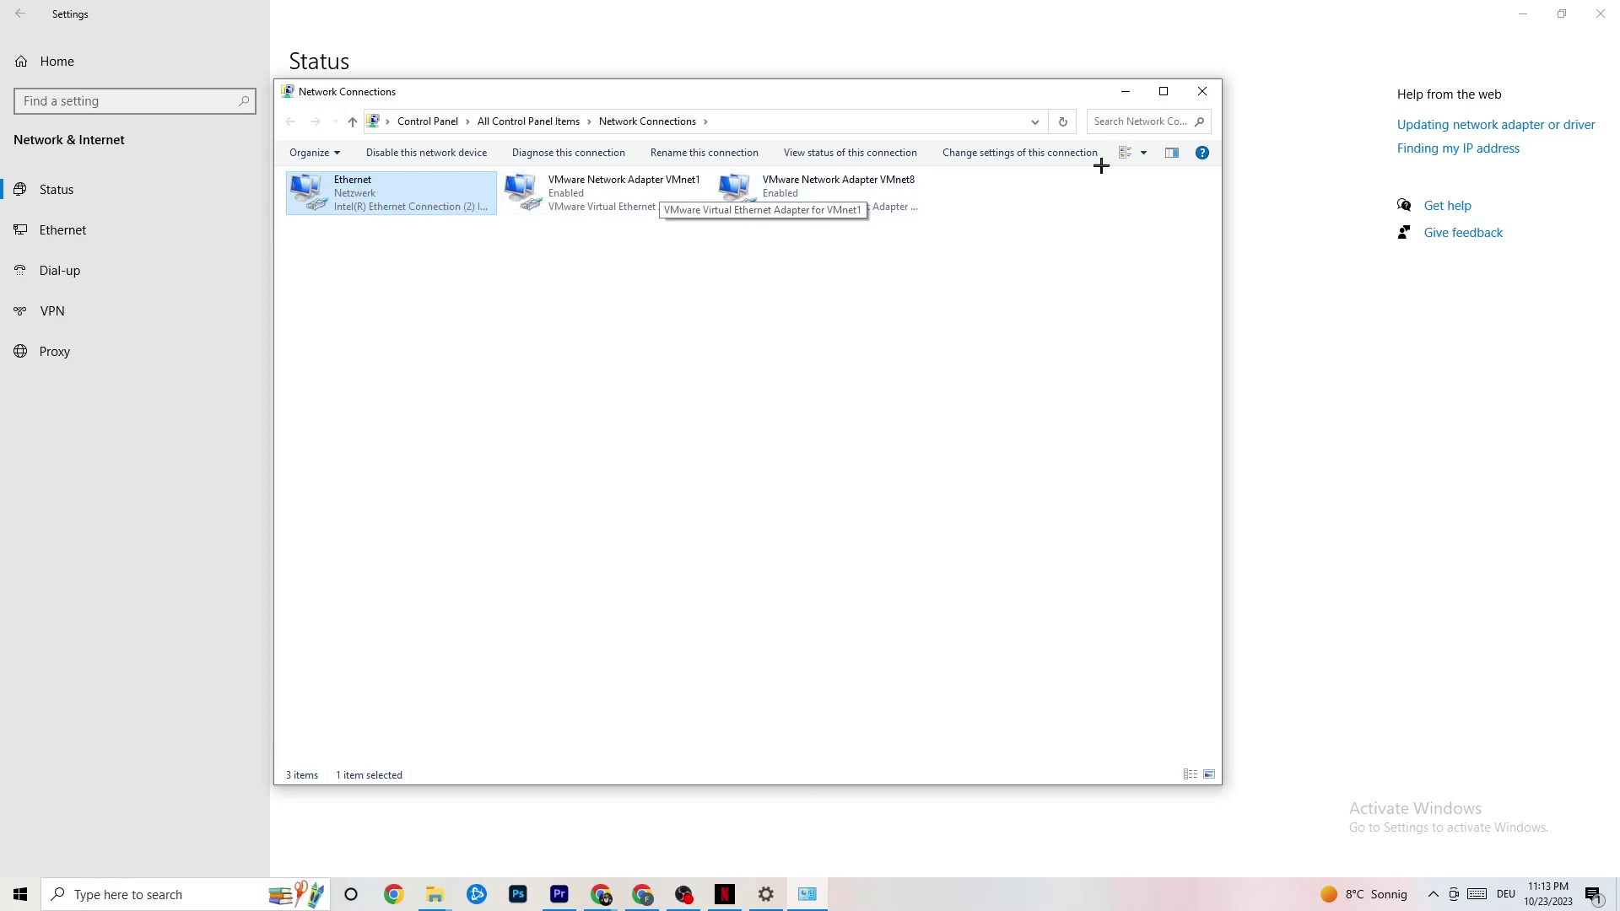
{"action": "left_click", "coordinate": [1203, 91]}
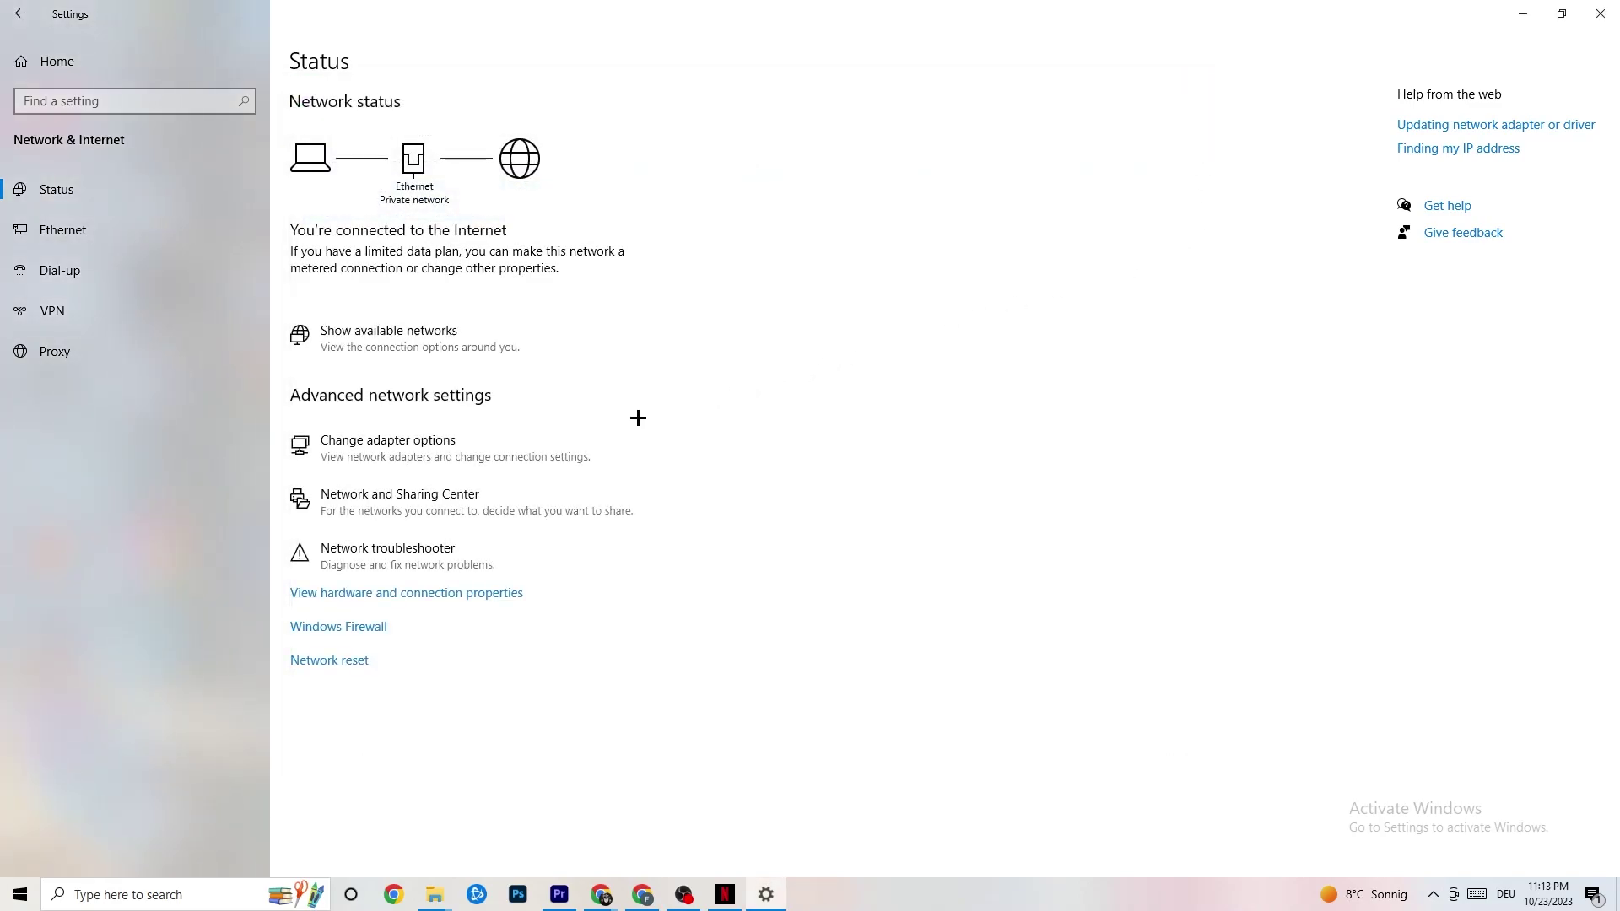
Maximize Network and Sharing Center, view Troubleshoot problems, then close that troubleshooting window
{"action": "left_click", "coordinate": [403, 501]}
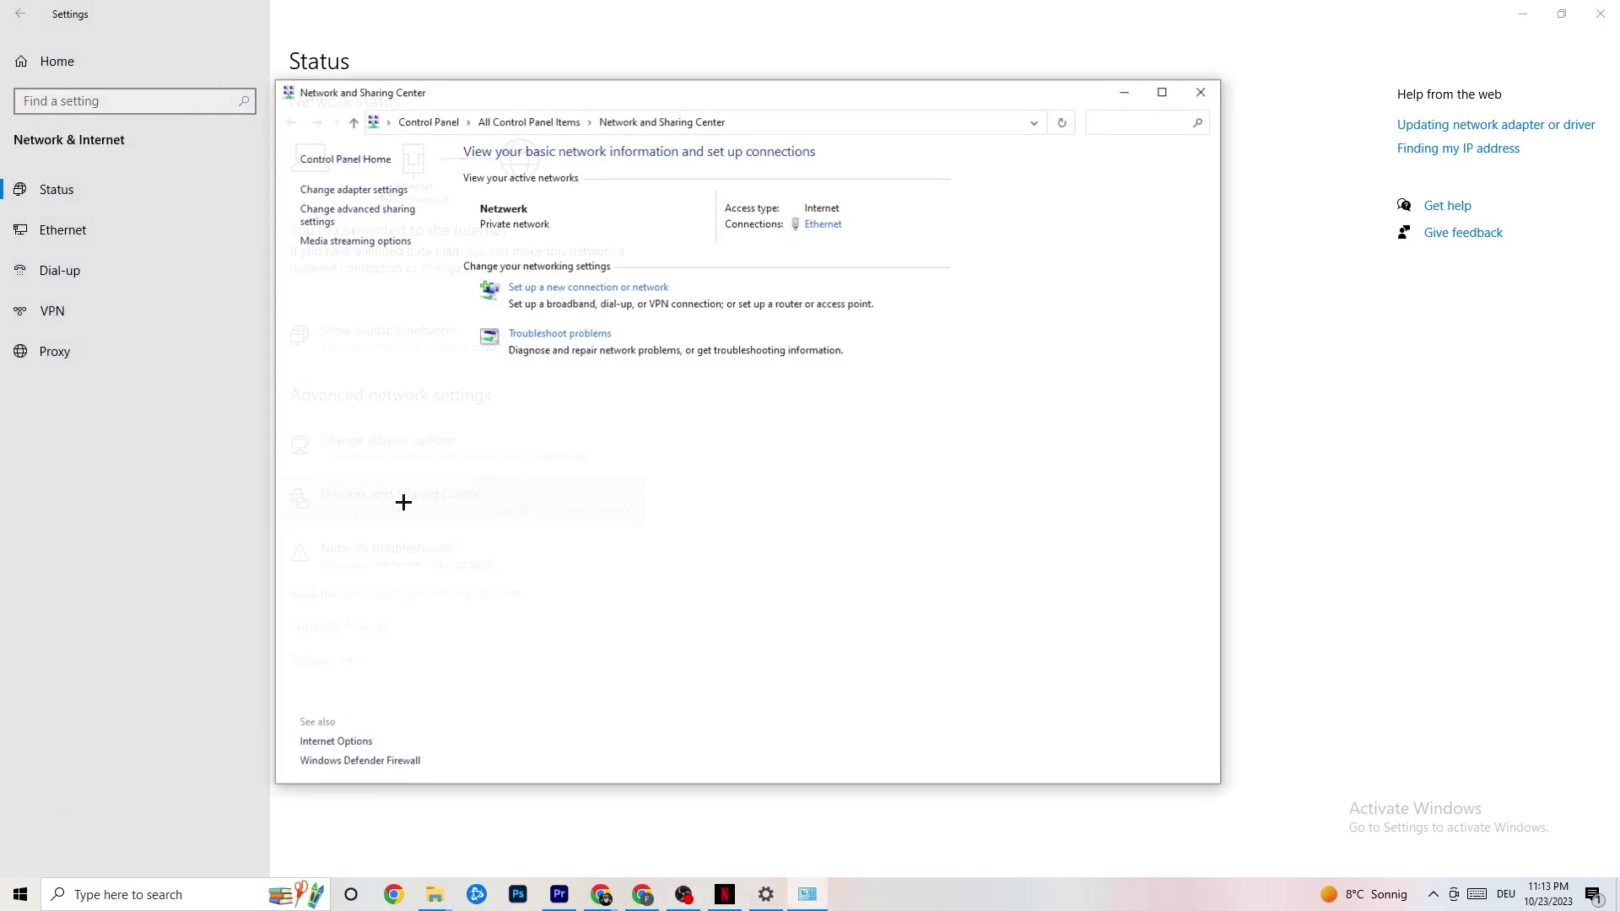
{"action": "left_click", "coordinate": [1156, 91]}
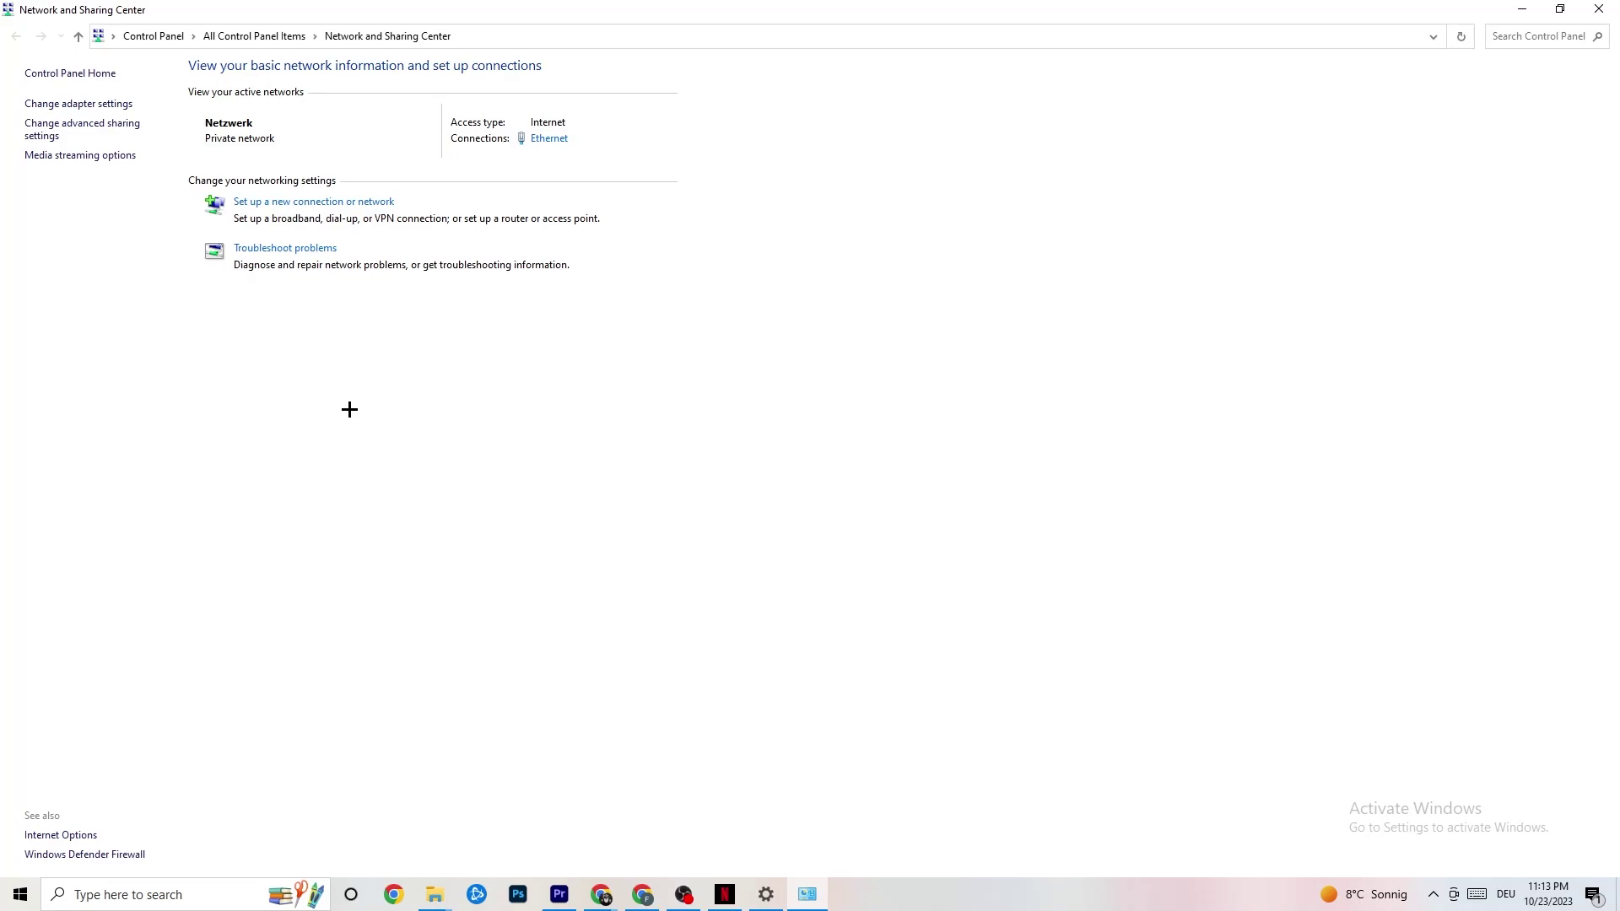
{"action": "left_click", "coordinate": [311, 251]}
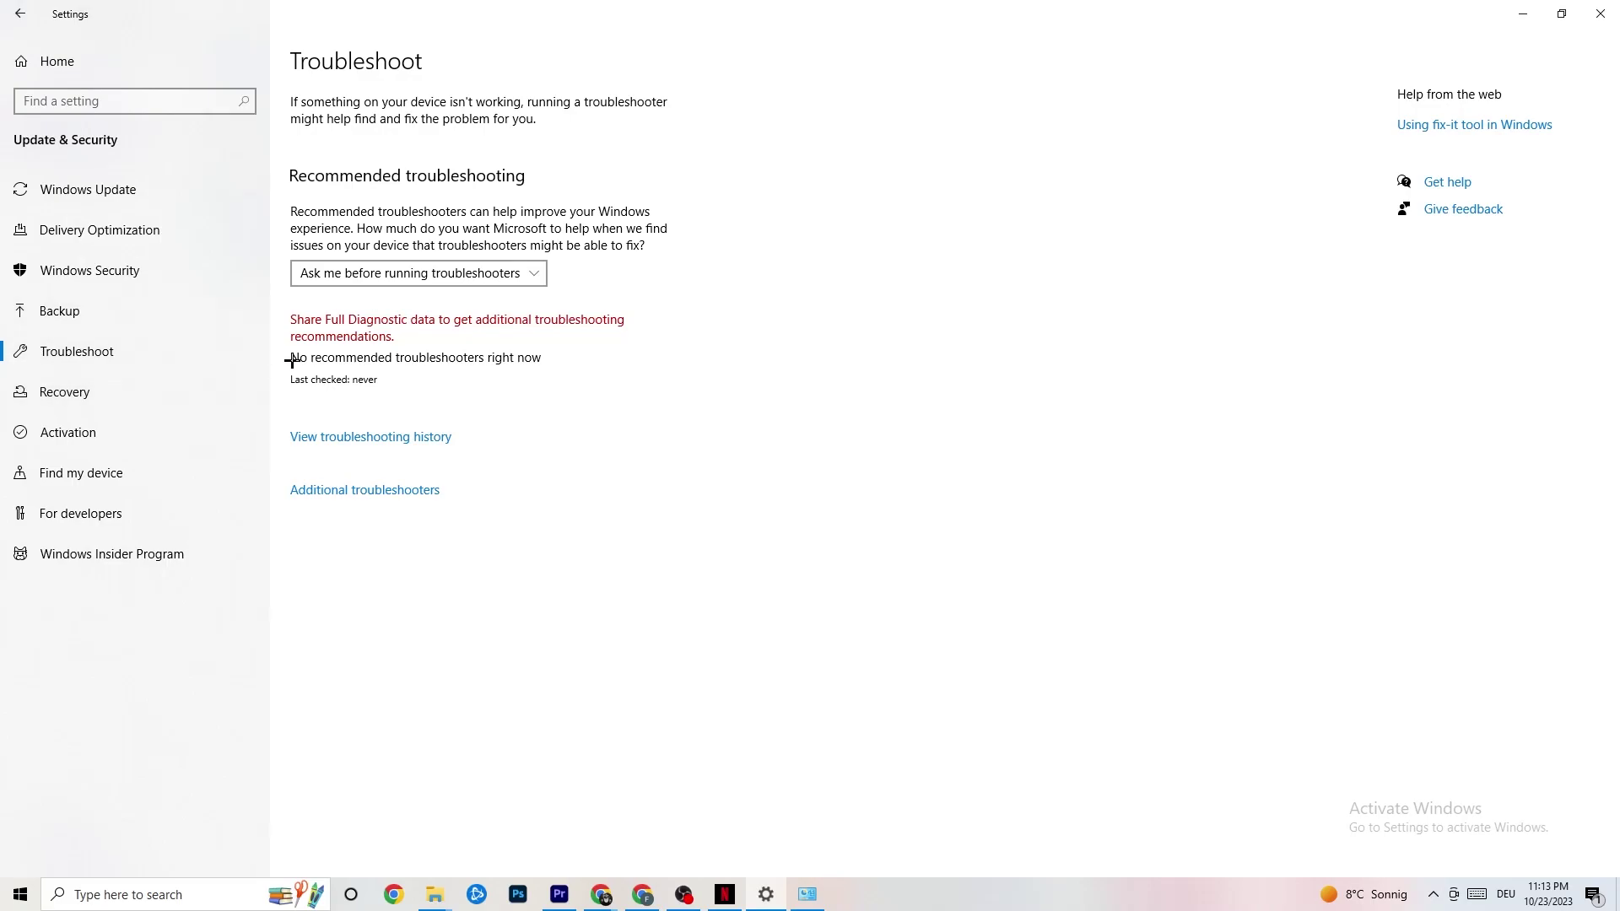
{"action": "left_click", "coordinate": [1585, 5]}
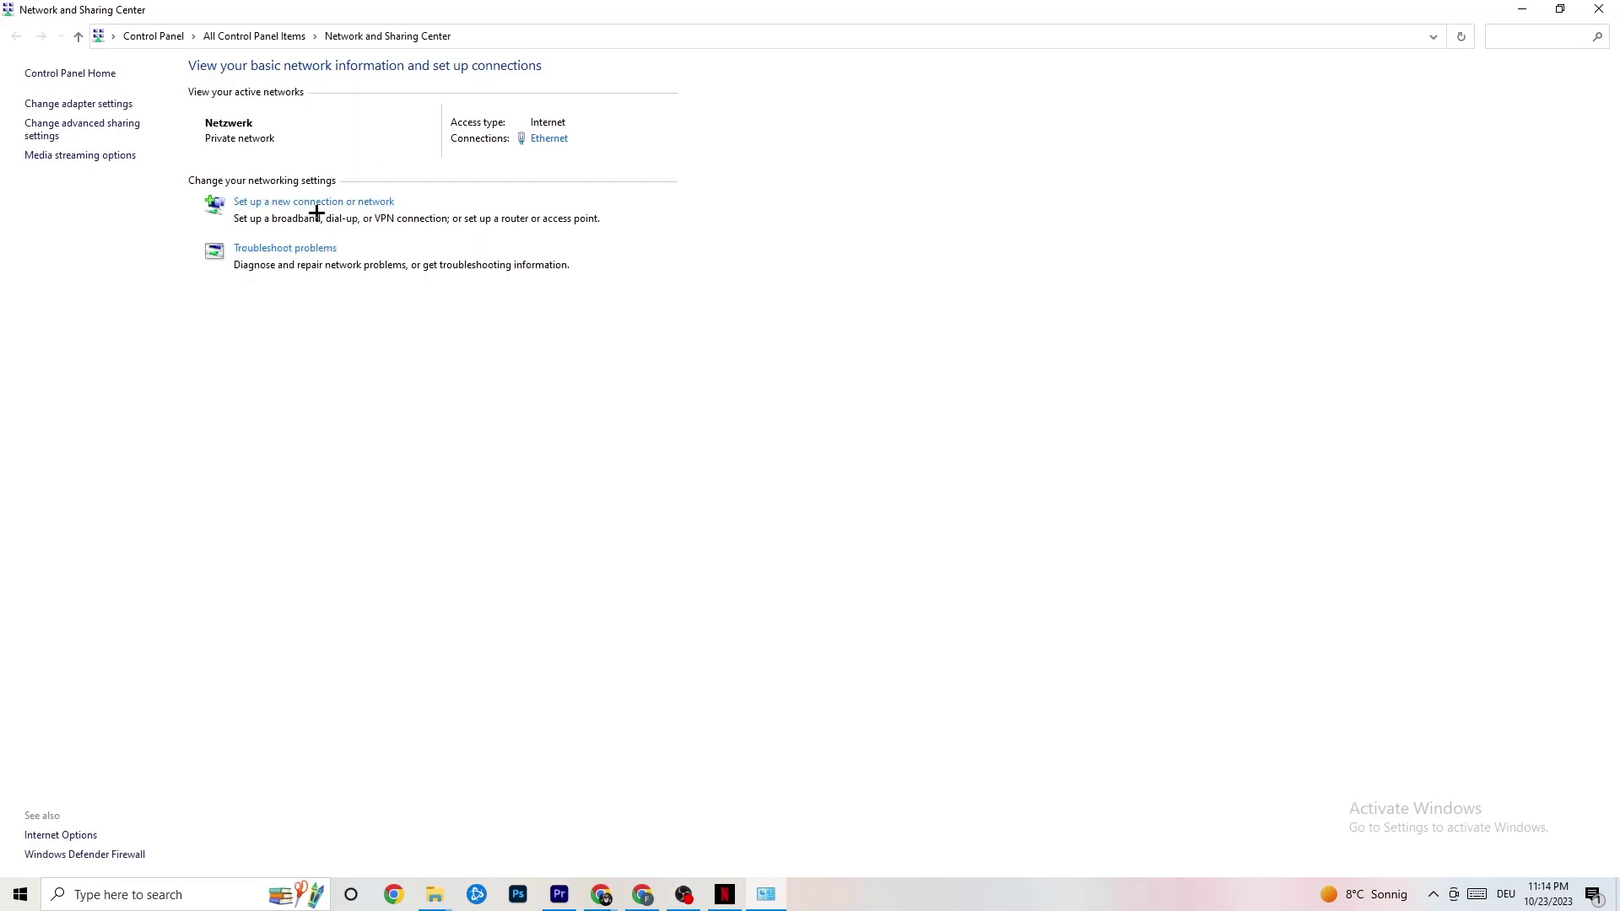
Go from Ethernet Status to Ethernet Properties and open 'Internetprotokoll, Version 4 (TCP/IPv4)'
{"action": "left_click", "coordinate": [559, 143]}
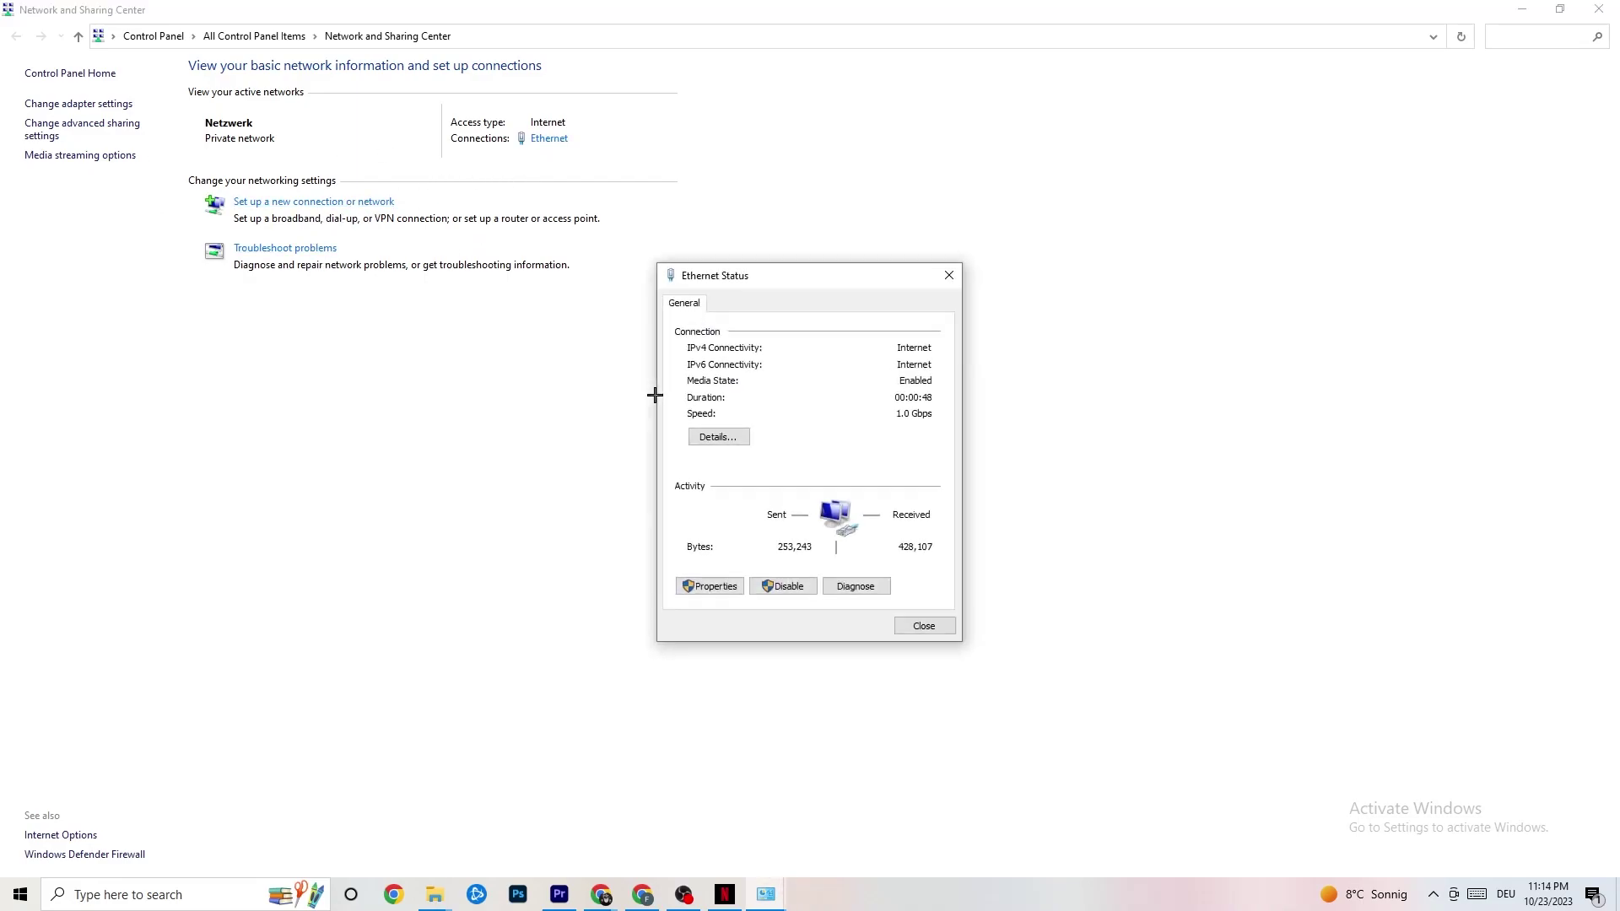
{"action": "left_click_drag", "start_coordinate": [789, 268], "coordinate": [531, 245]}
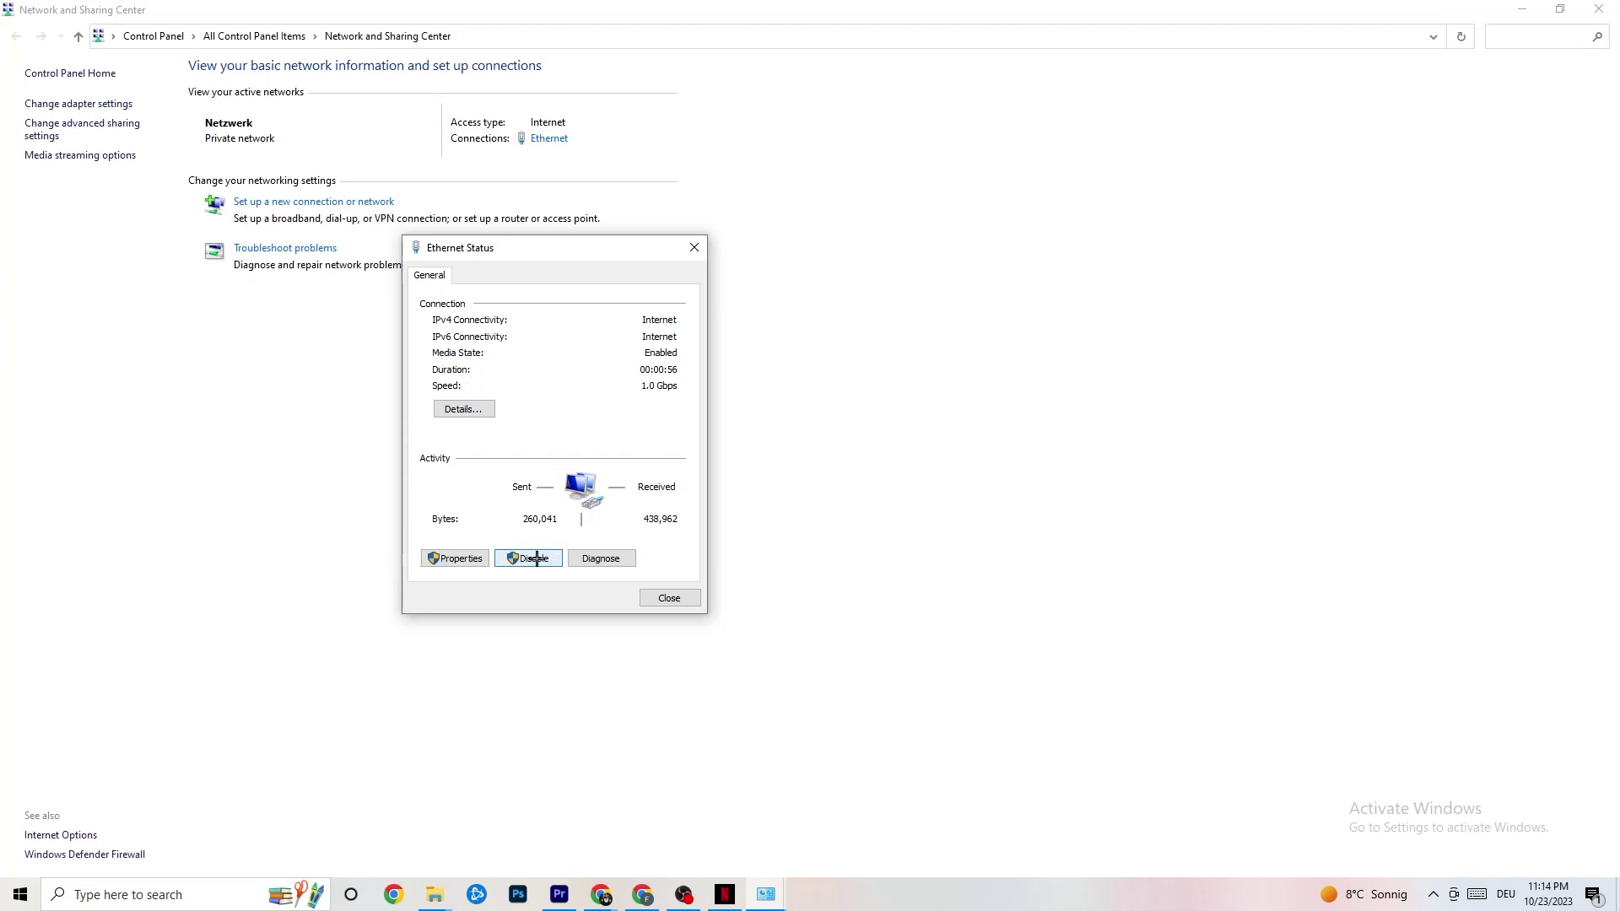
{"action": "left_click", "coordinate": [456, 557]}
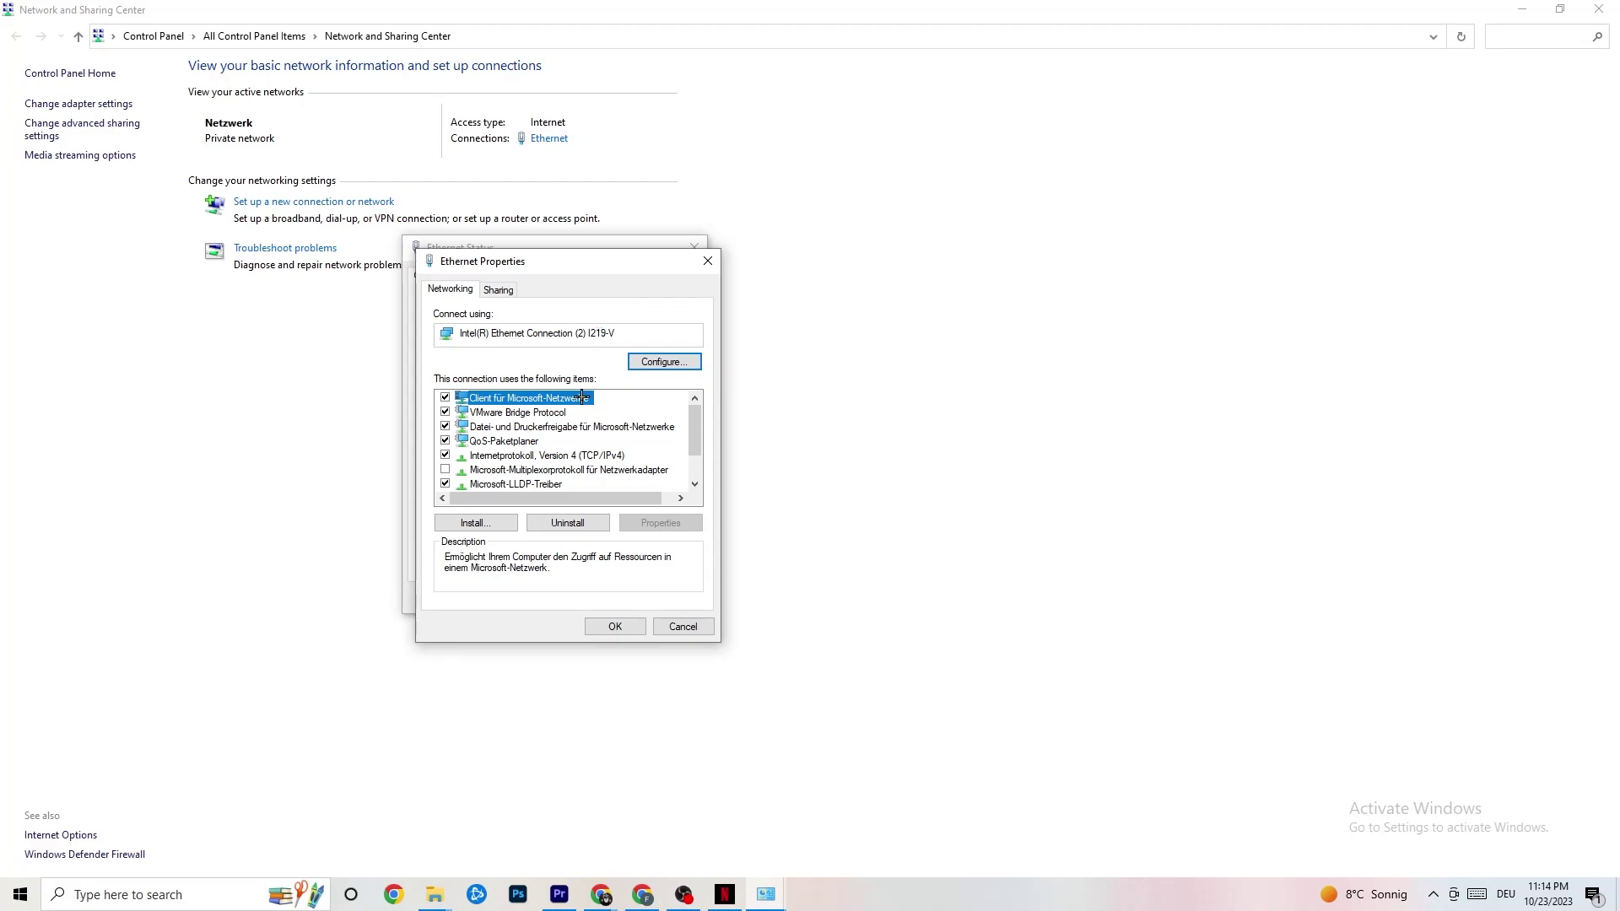
{"action": "left_click_drag", "start_coordinate": [540, 255], "coordinate": [632, 164]}
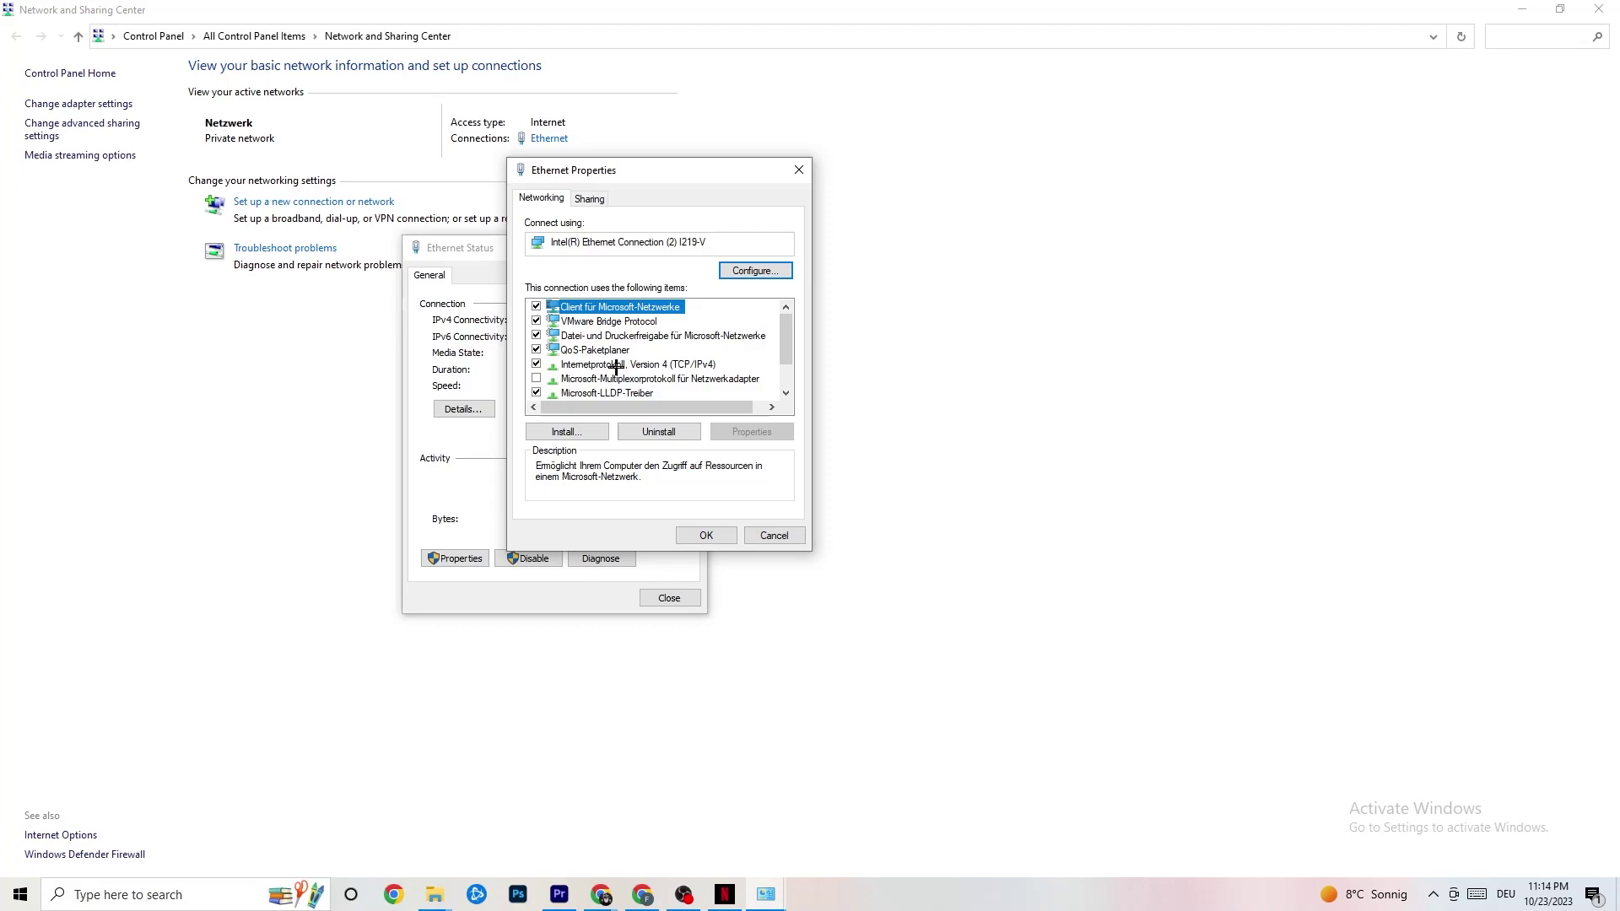
{"action": "double_click", "coordinate": [614, 366]}
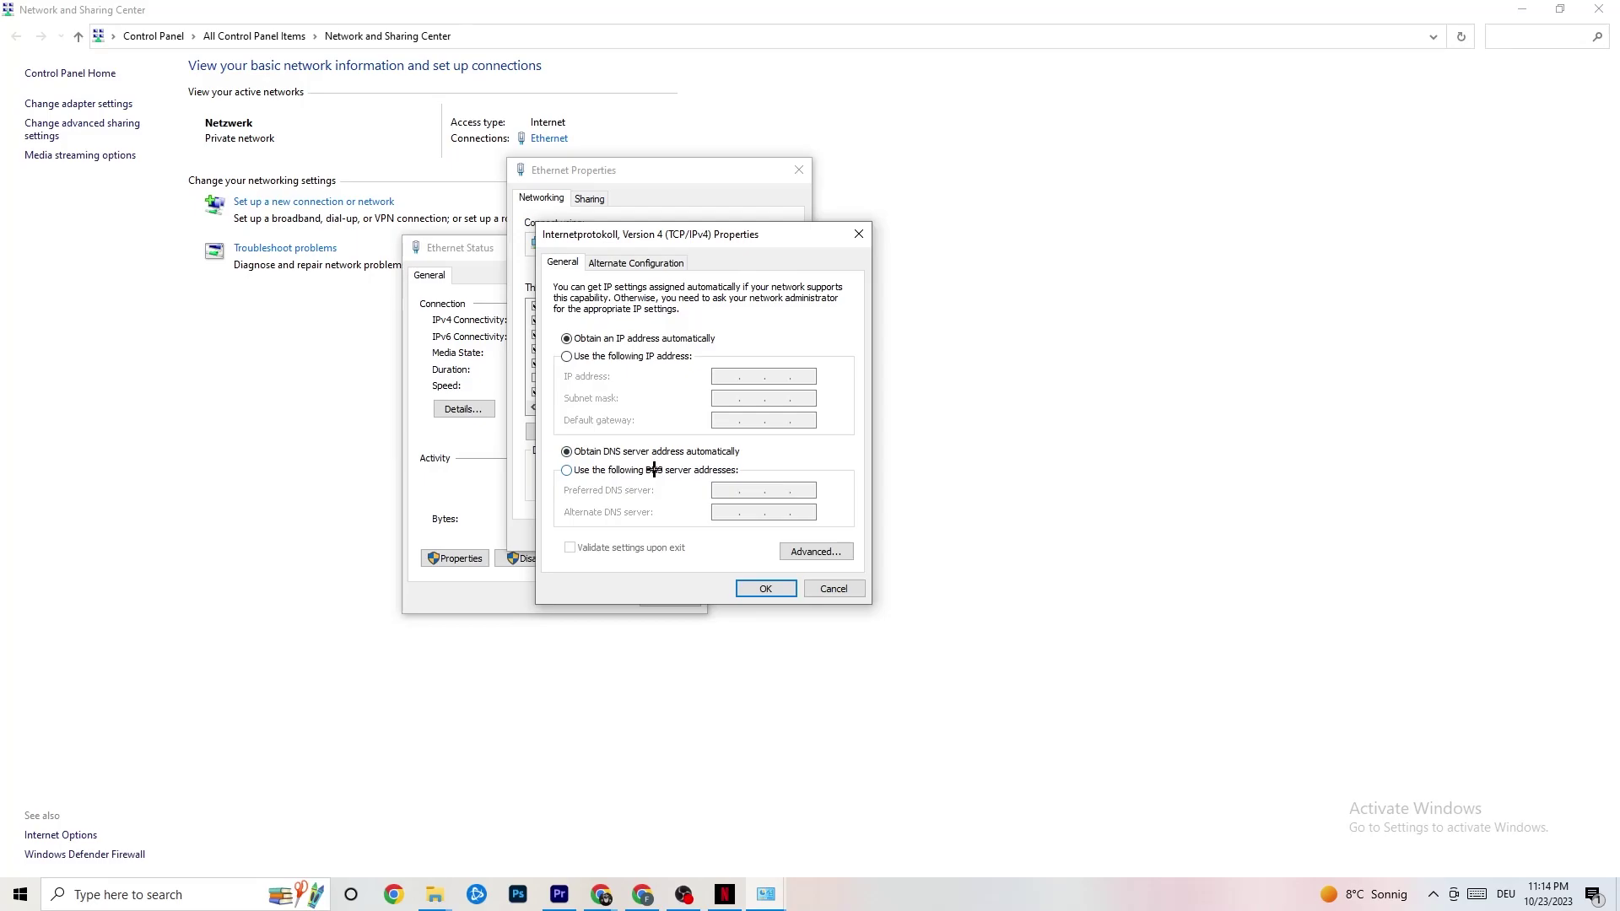
Select 'Use the following DNS server addresses', then close the IPv4, Ethernet Properties and Status dialogs
{"action": "left_click", "coordinate": [568, 471]}
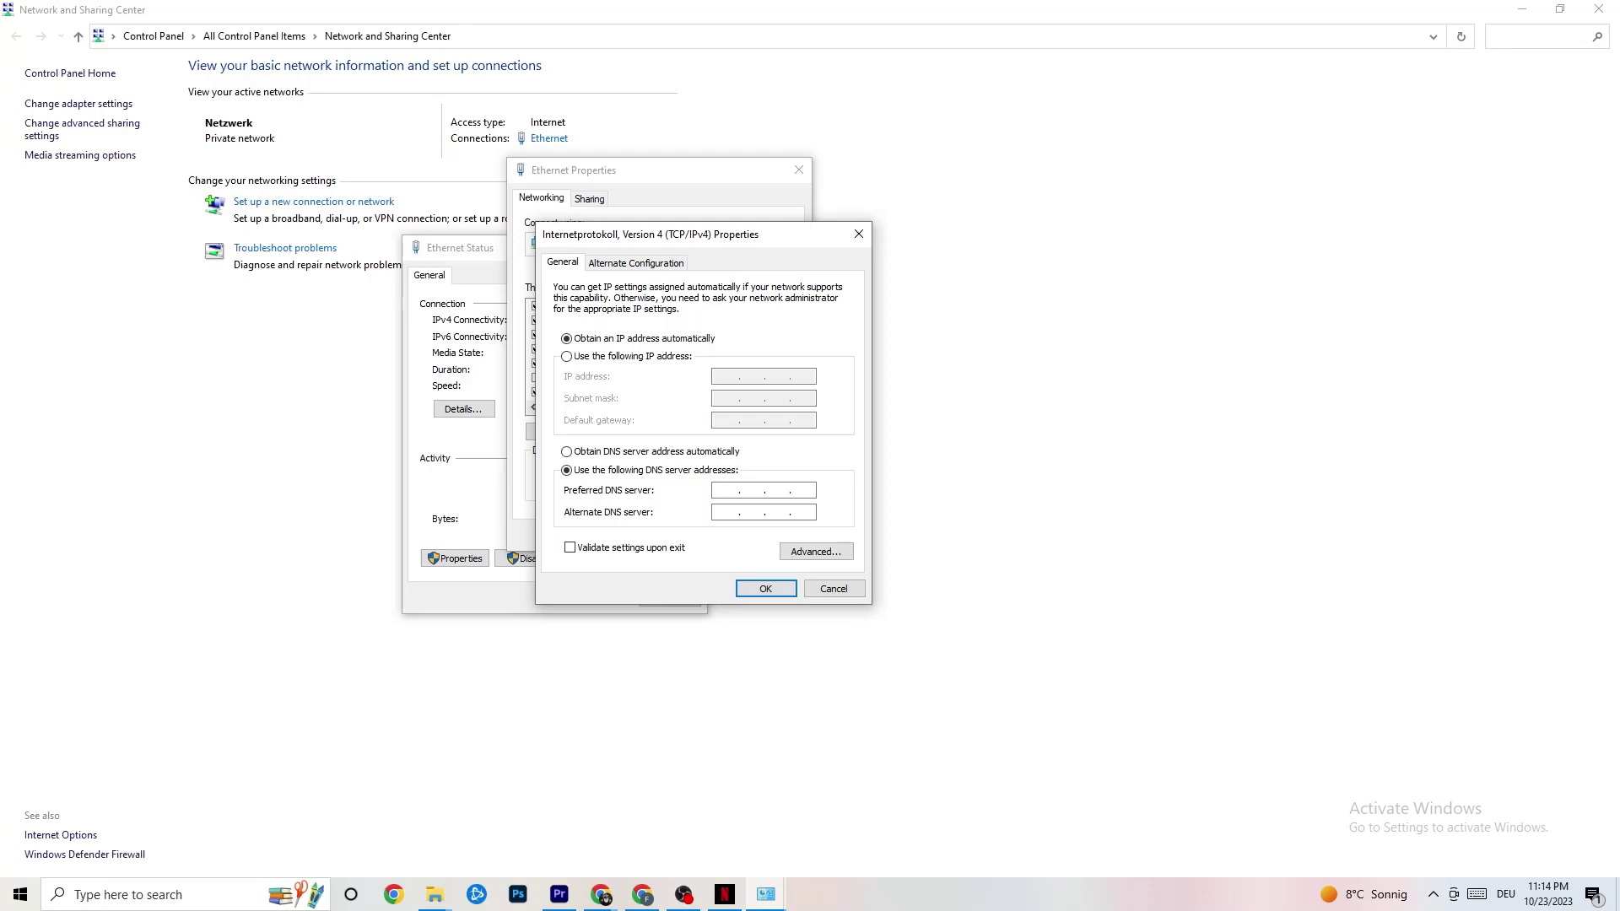
{"action": "left_click", "coordinate": [859, 234]}
{"action": "left_click", "coordinate": [799, 170]}
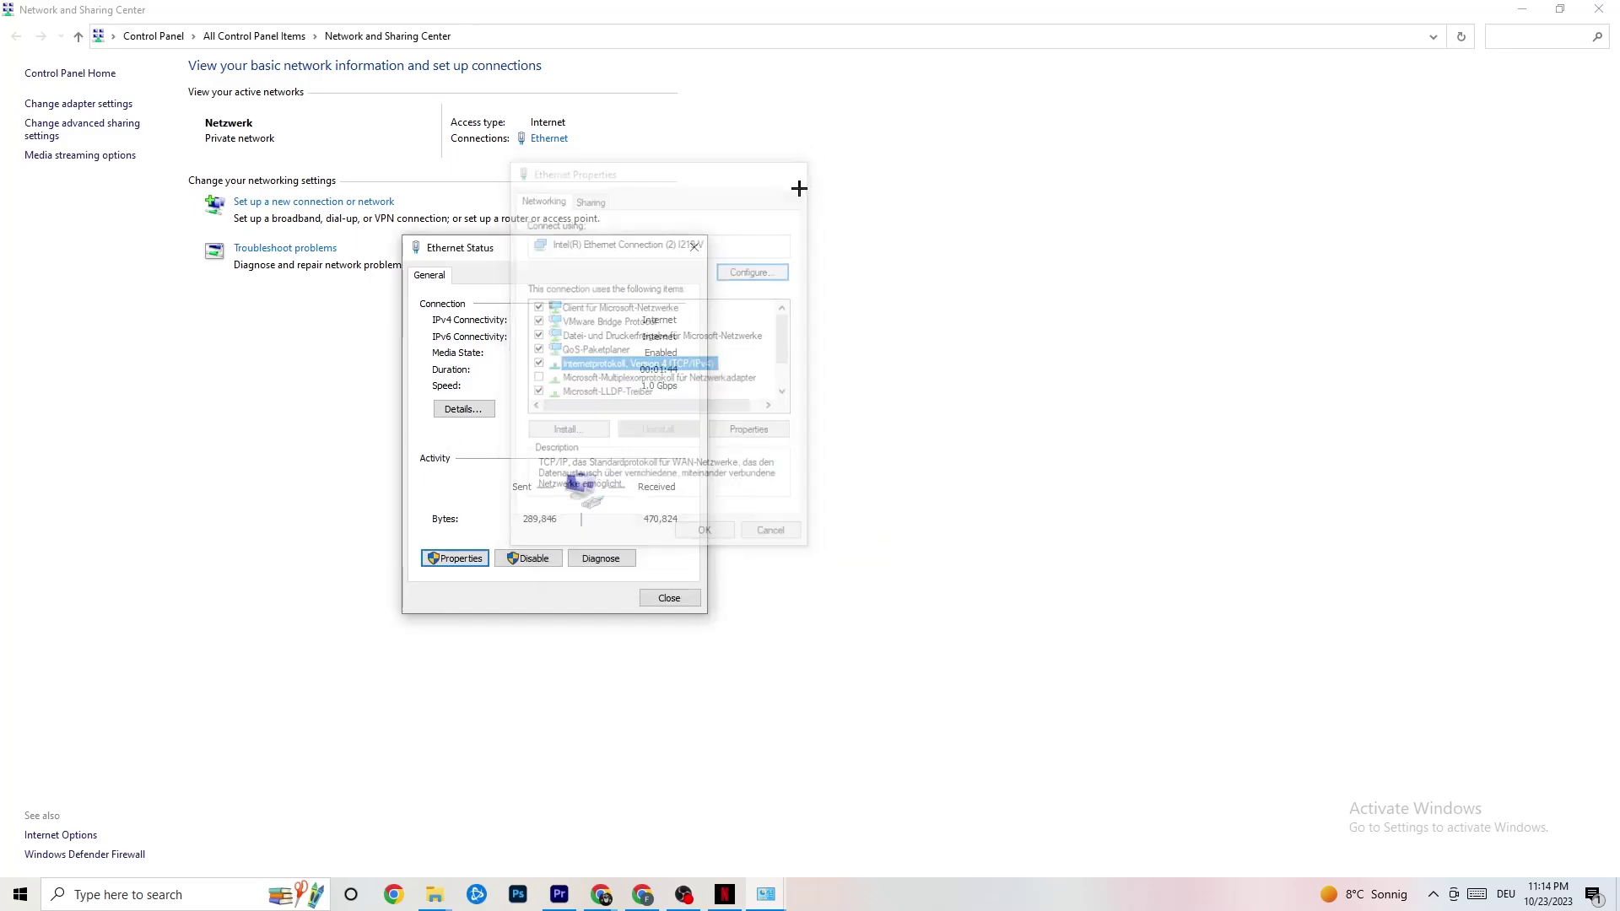
{"action": "left_click", "coordinate": [697, 247]}
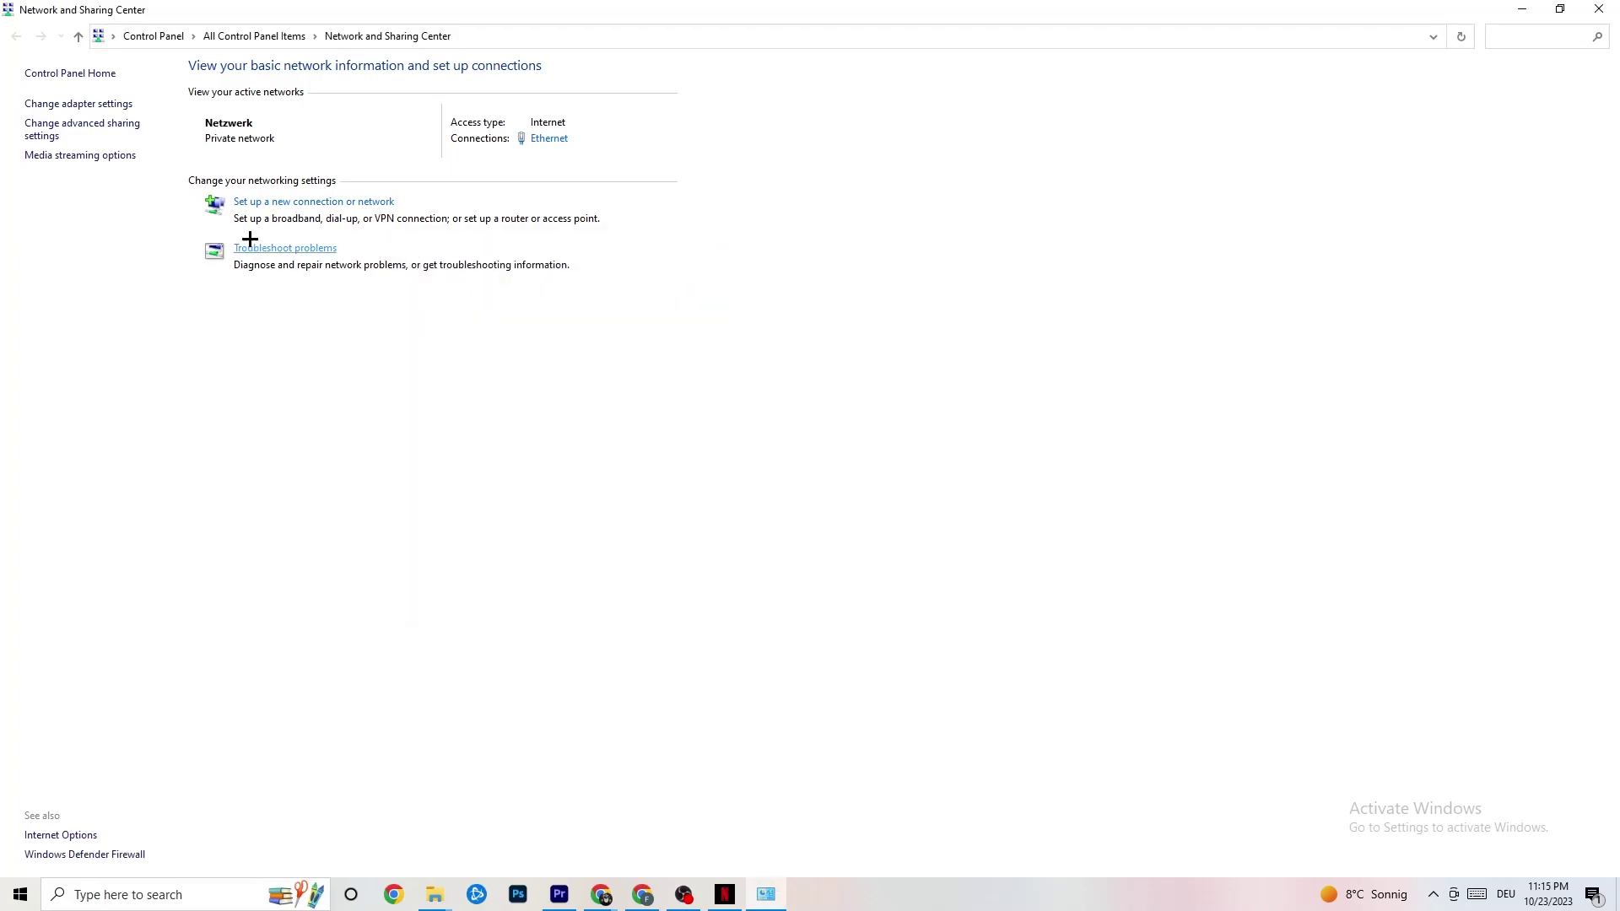
Close the Sharing Center, reopen Network & Internet settings, and open 'Updating network adapter or driver' help
{"action": "left_click", "coordinate": [1599, 8]}
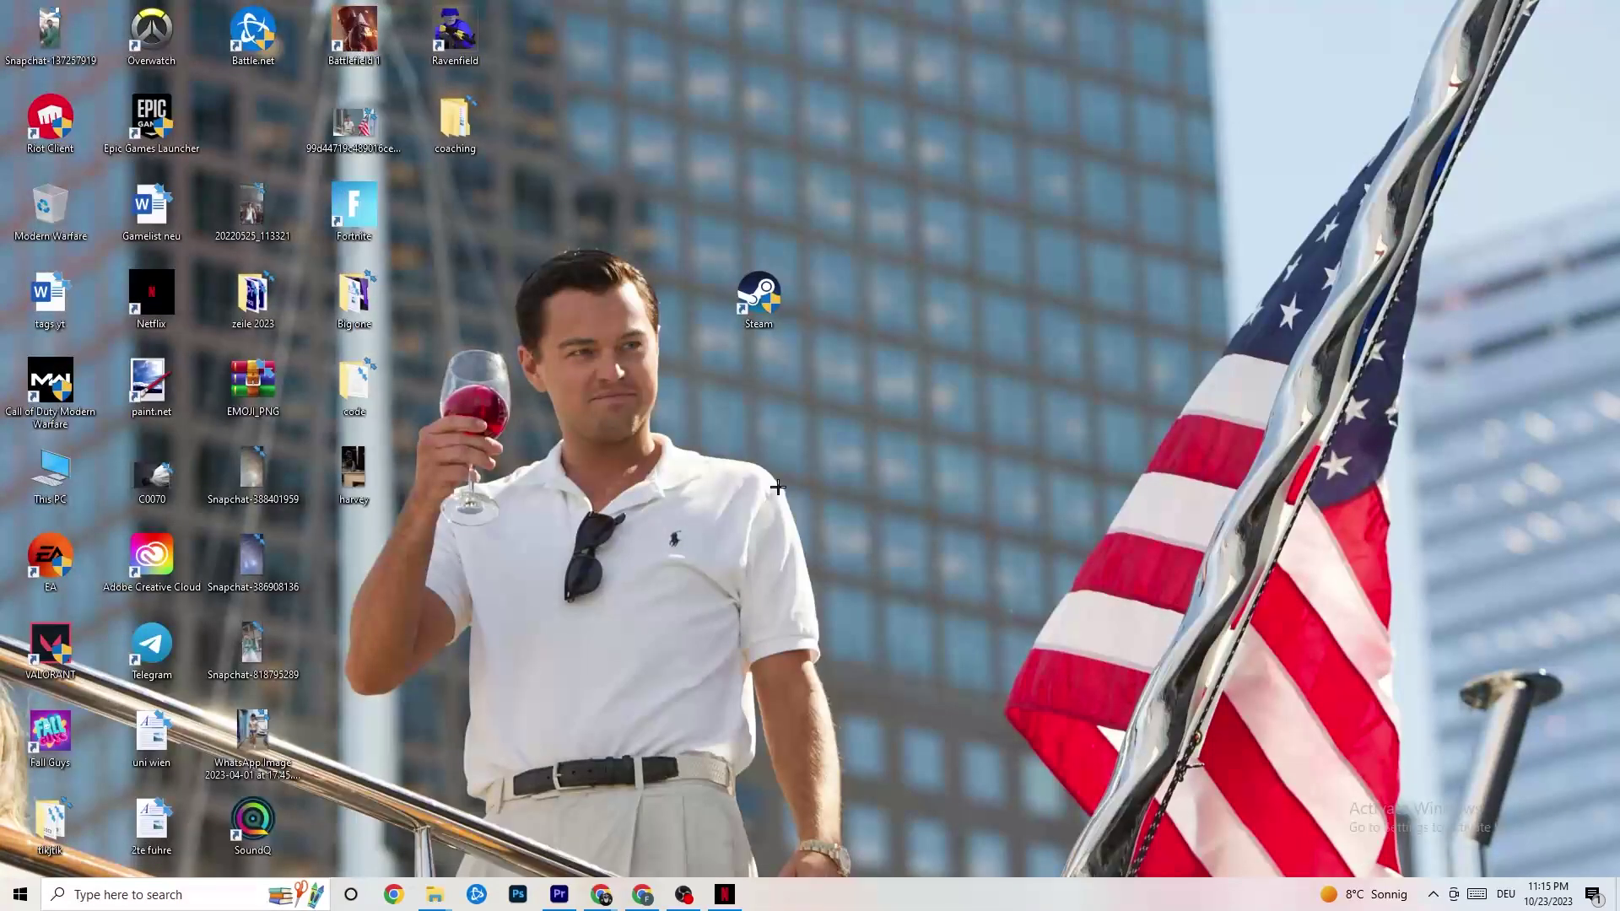
{"action": "left_click", "coordinate": [17, 897]}
{"action": "left_click", "coordinate": [20, 806]}
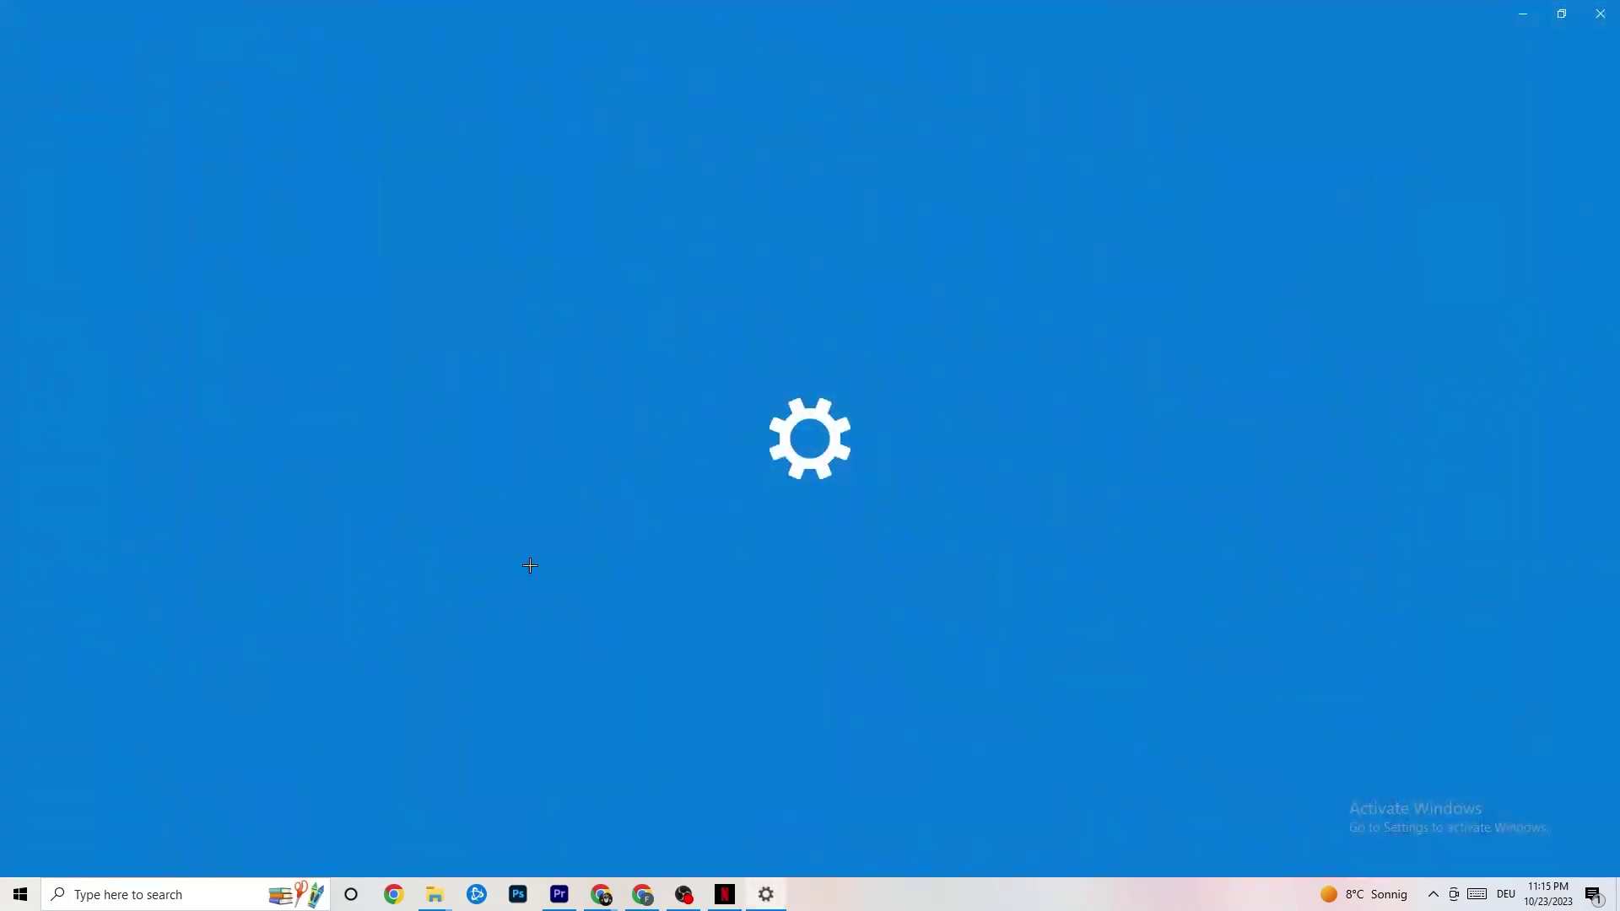
{"action": "left_click", "coordinate": [1056, 285]}
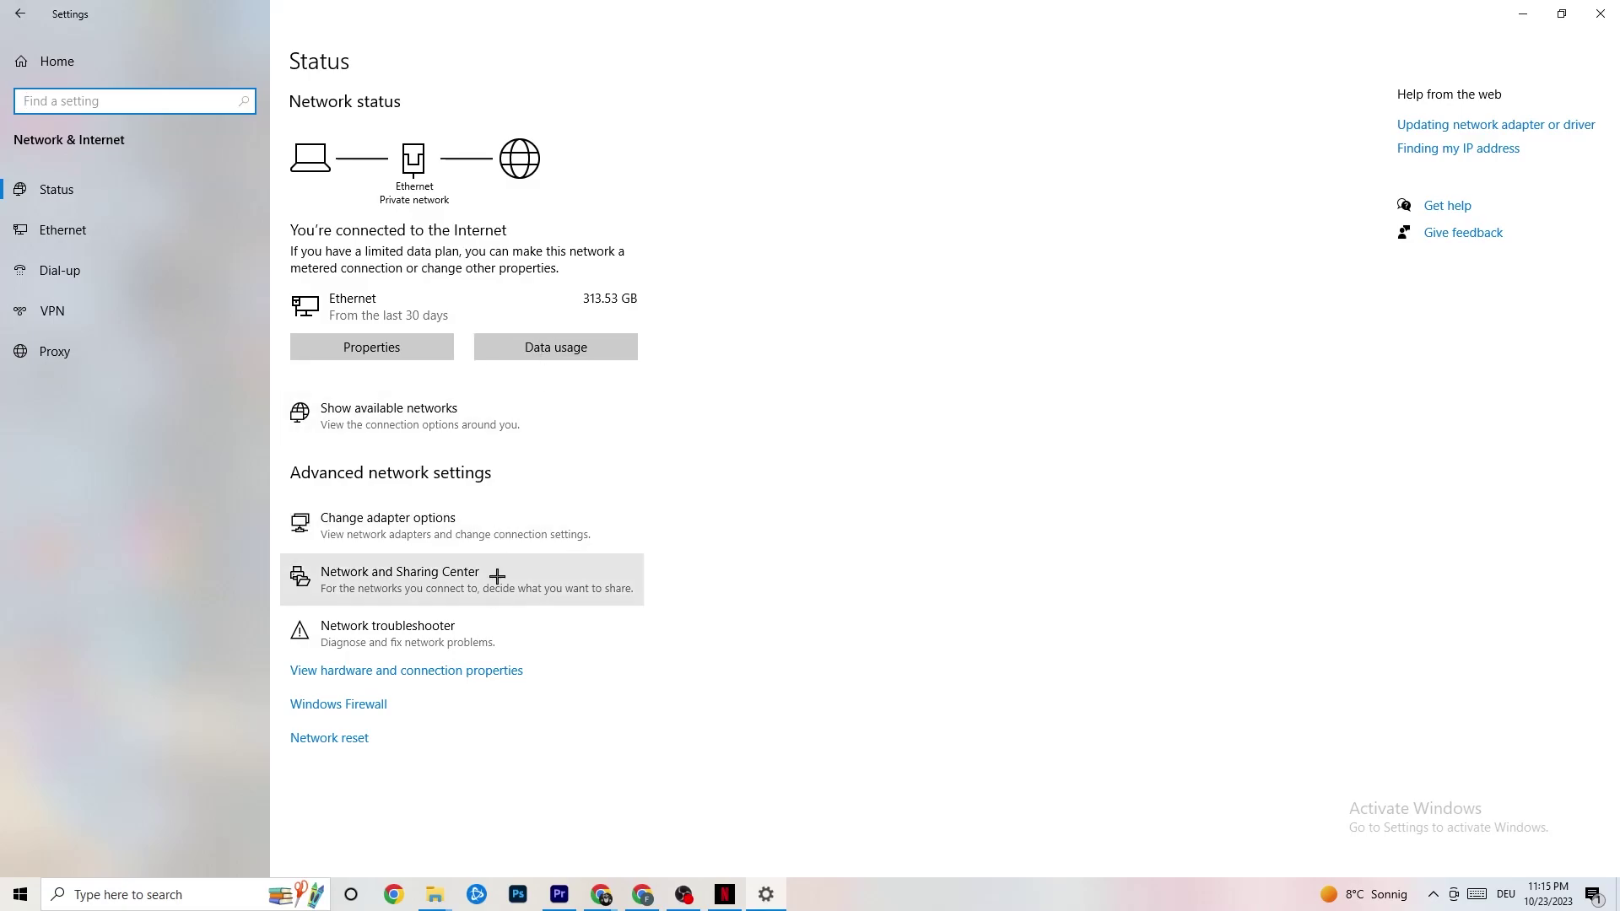
{"action": "left_click", "coordinate": [1501, 127]}
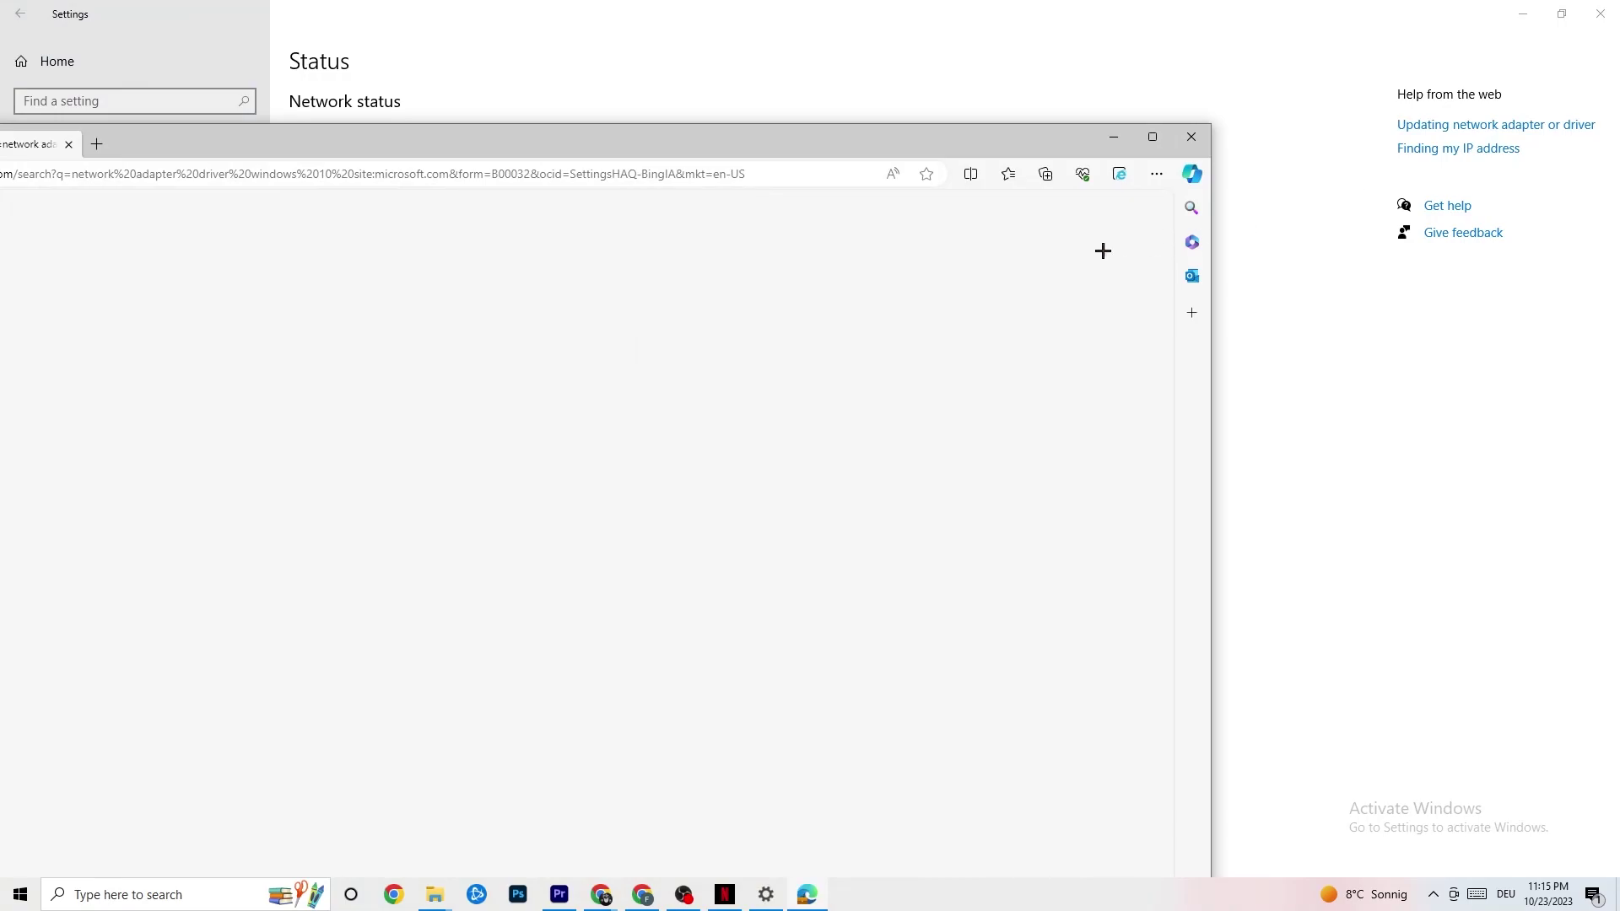
Bring the Edge driver-update search results into view, read them, and close Edge
{"action": "left_click_drag", "start_coordinate": [463, 150], "coordinate": [789, 104]}
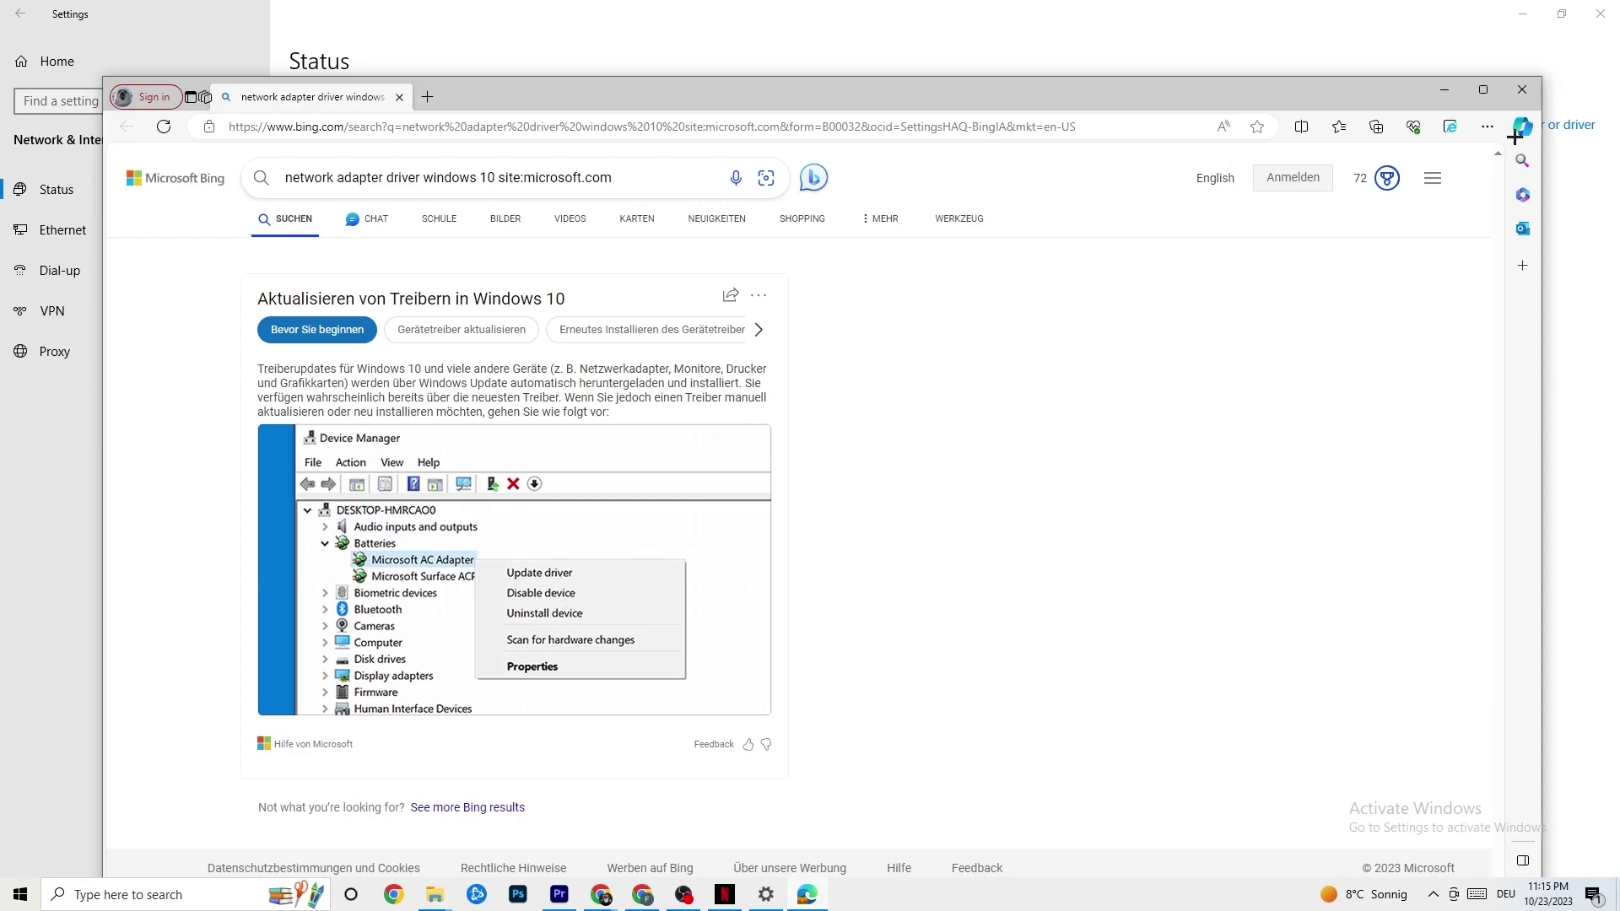
{"action": "left_click", "coordinate": [1533, 91]}
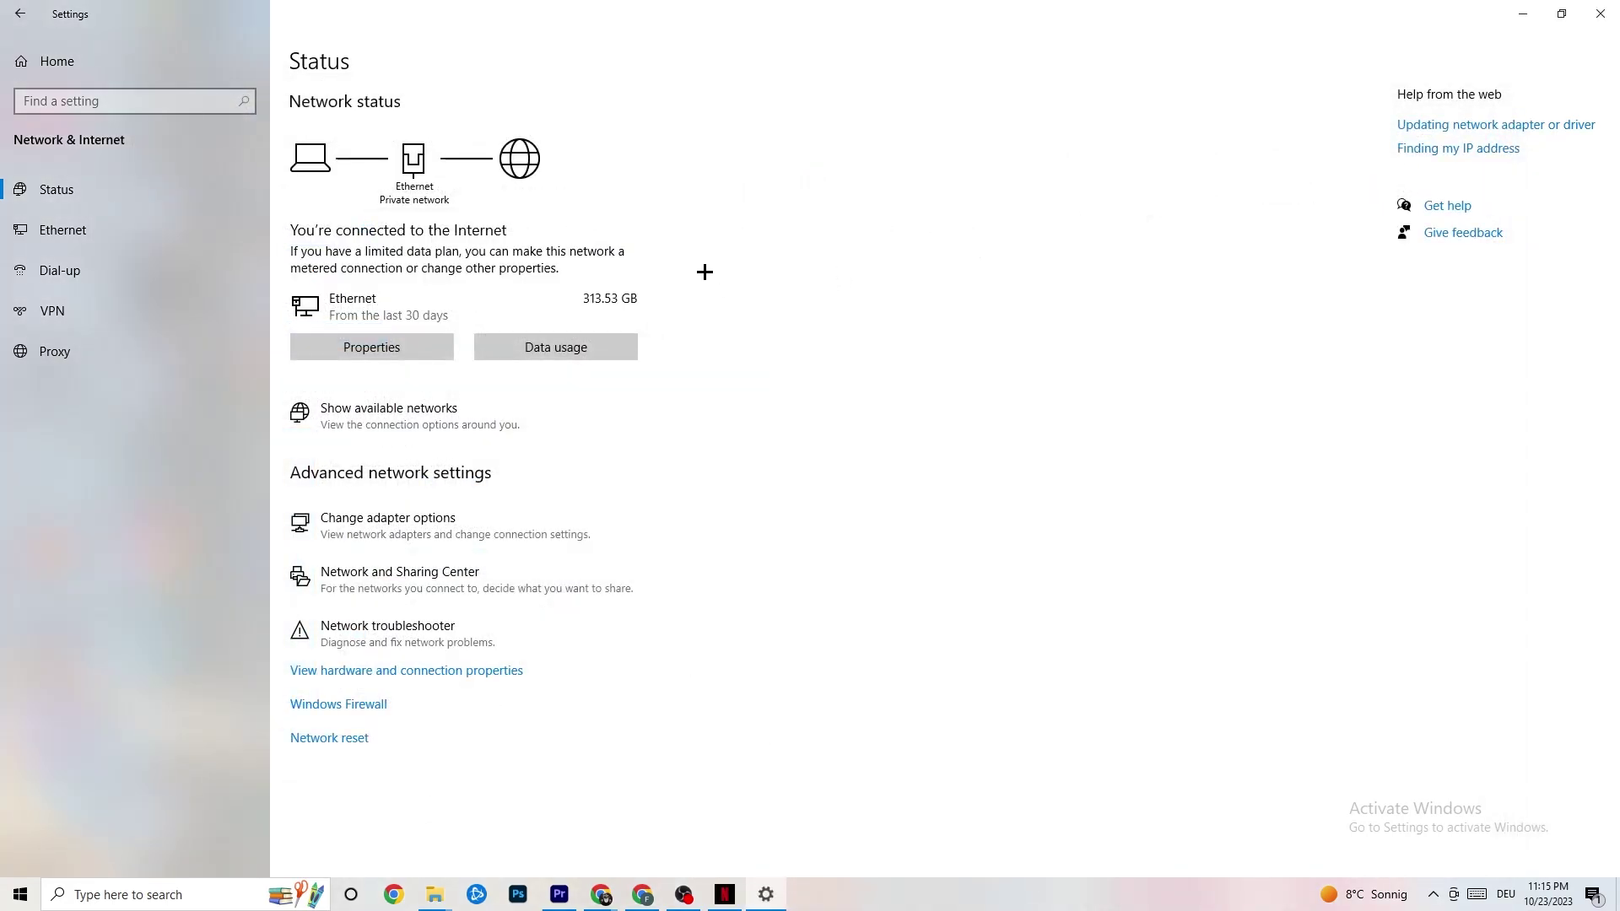
Check the available networks list showing Netzwerk connected, dismiss it, and close Settings
{"action": "left_click", "coordinate": [488, 416]}
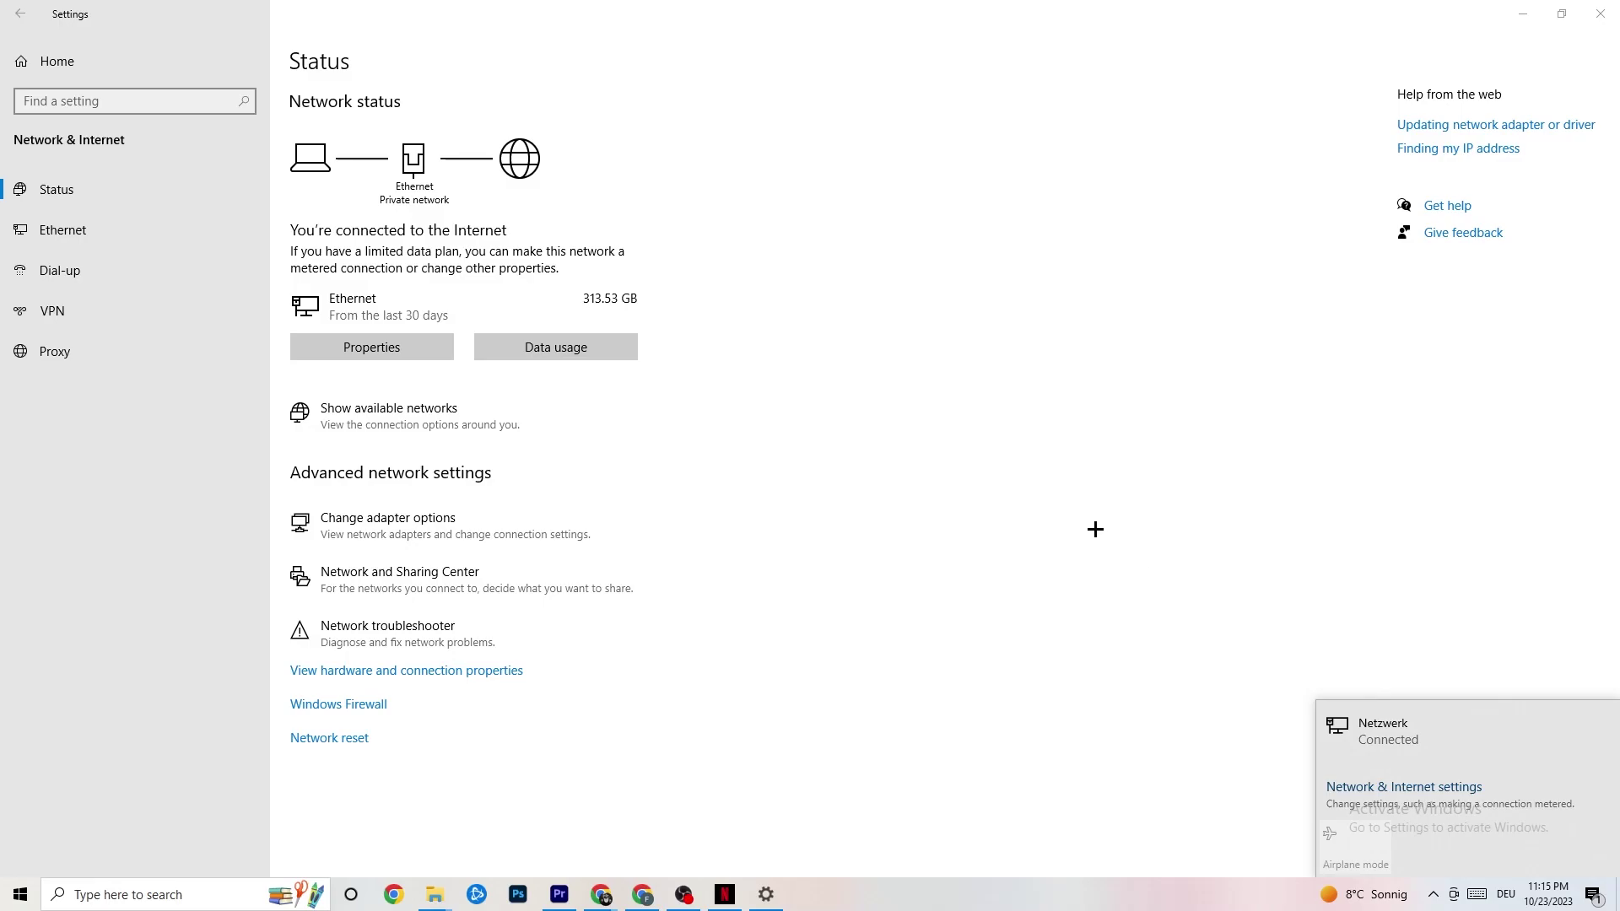
{"action": "left_click", "coordinate": [1001, 507]}
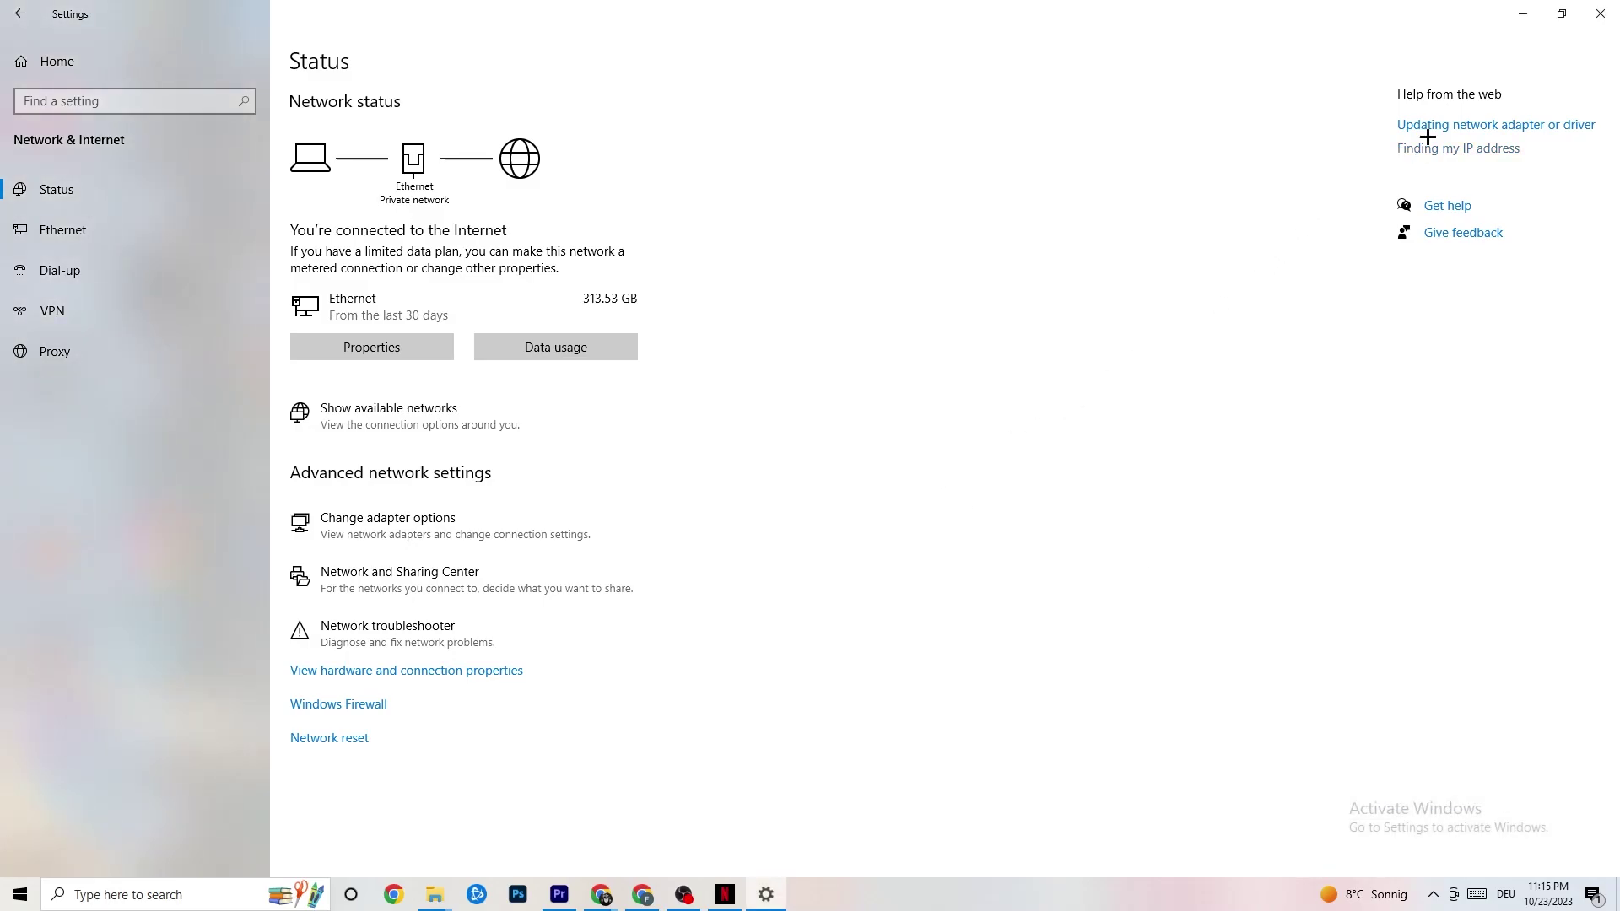
{"action": "left_click", "coordinate": [1599, 13]}
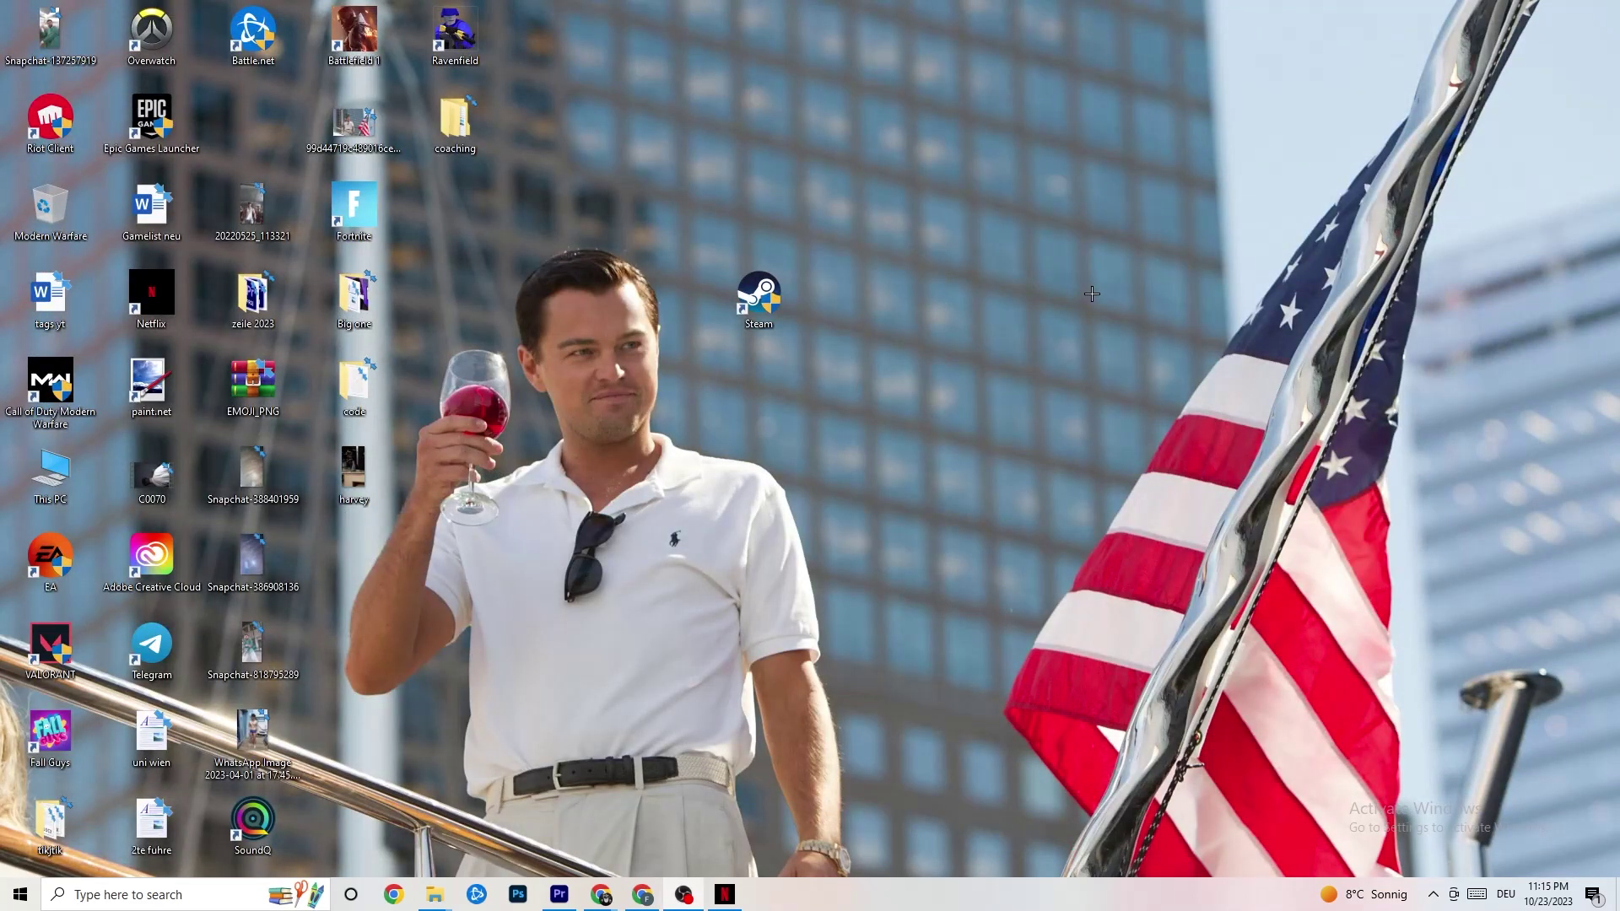
Reopen Settings and go to Update & Security's Windows Update page showing 'You're up to date'
{"action": "left_click", "coordinate": [21, 895]}
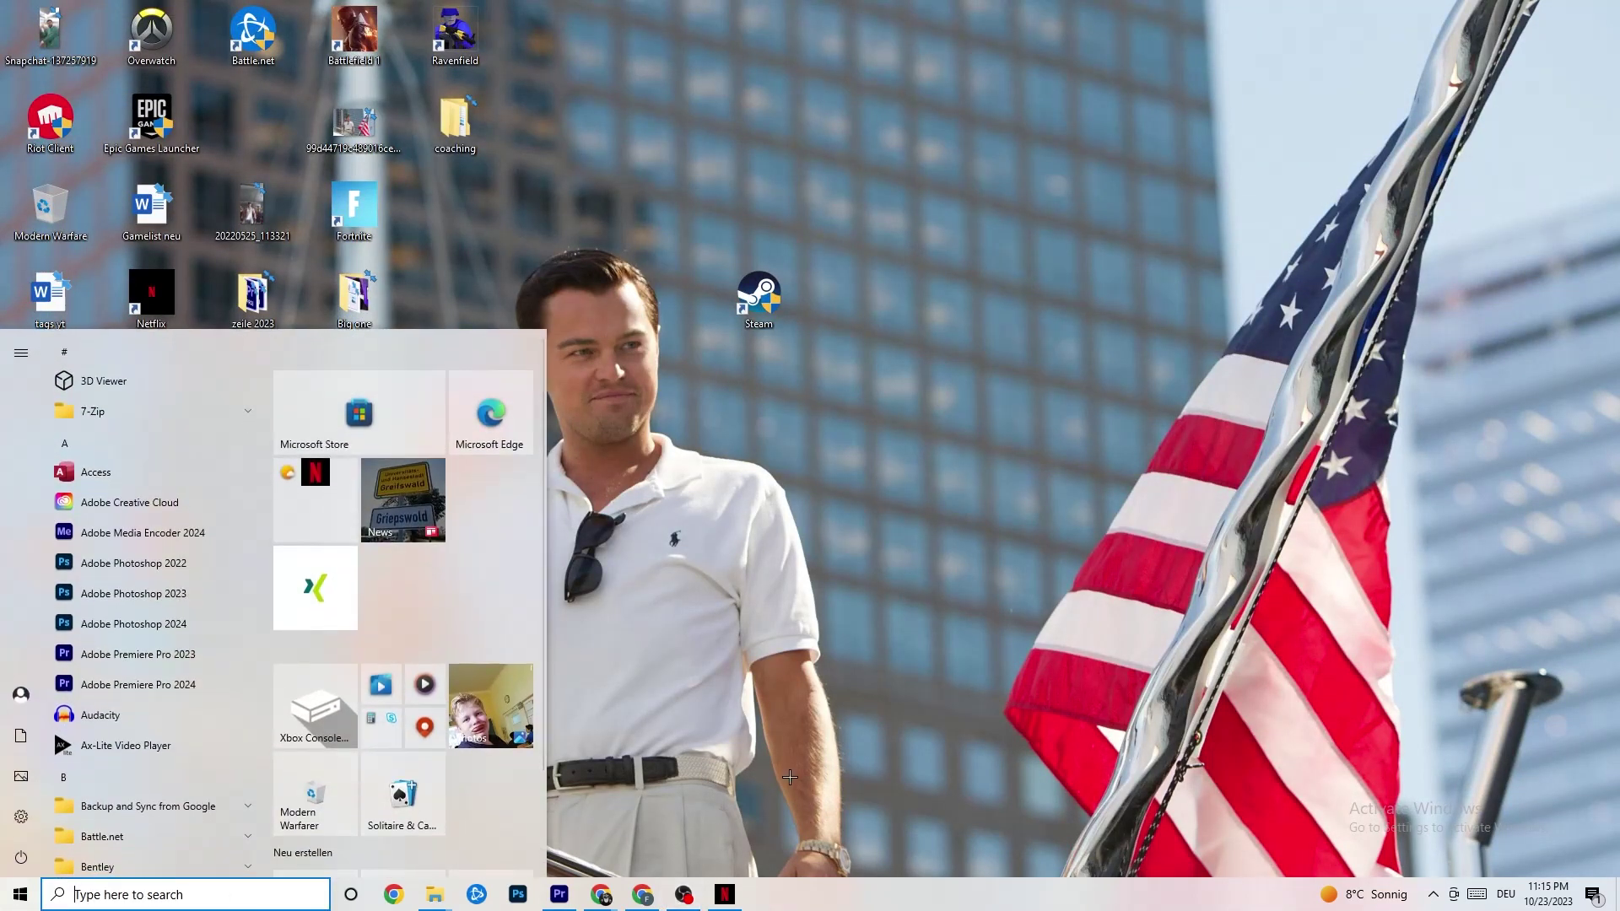
{"action": "left_click", "coordinate": [34, 823]}
{"action": "left_click", "coordinate": [846, 470]}
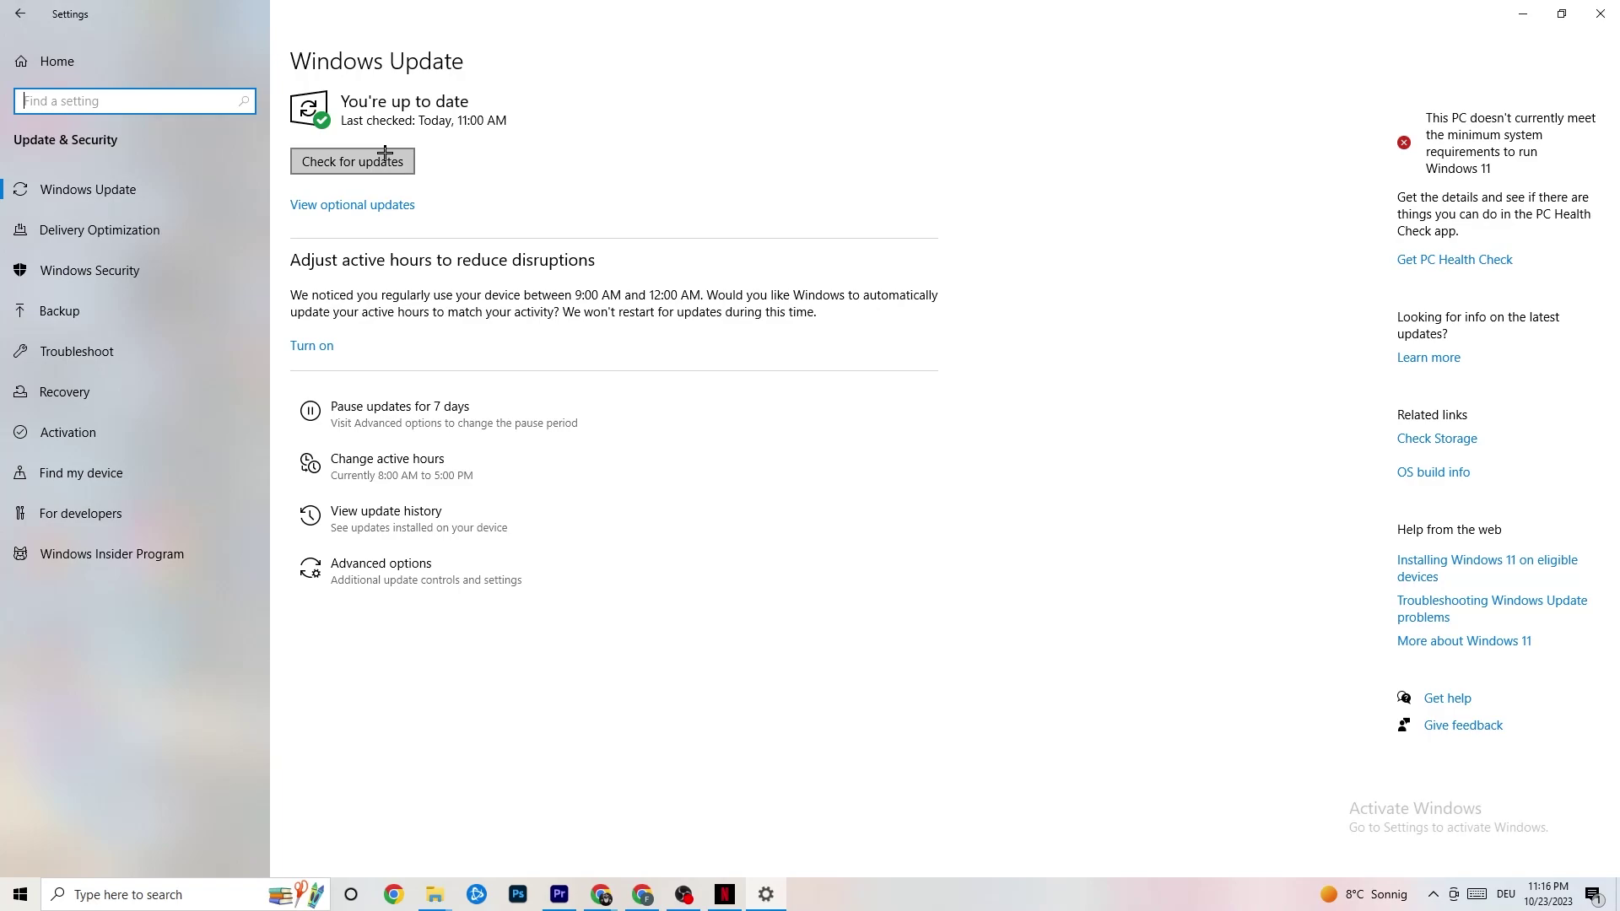
{"action": "left_click", "coordinate": [351, 100]}
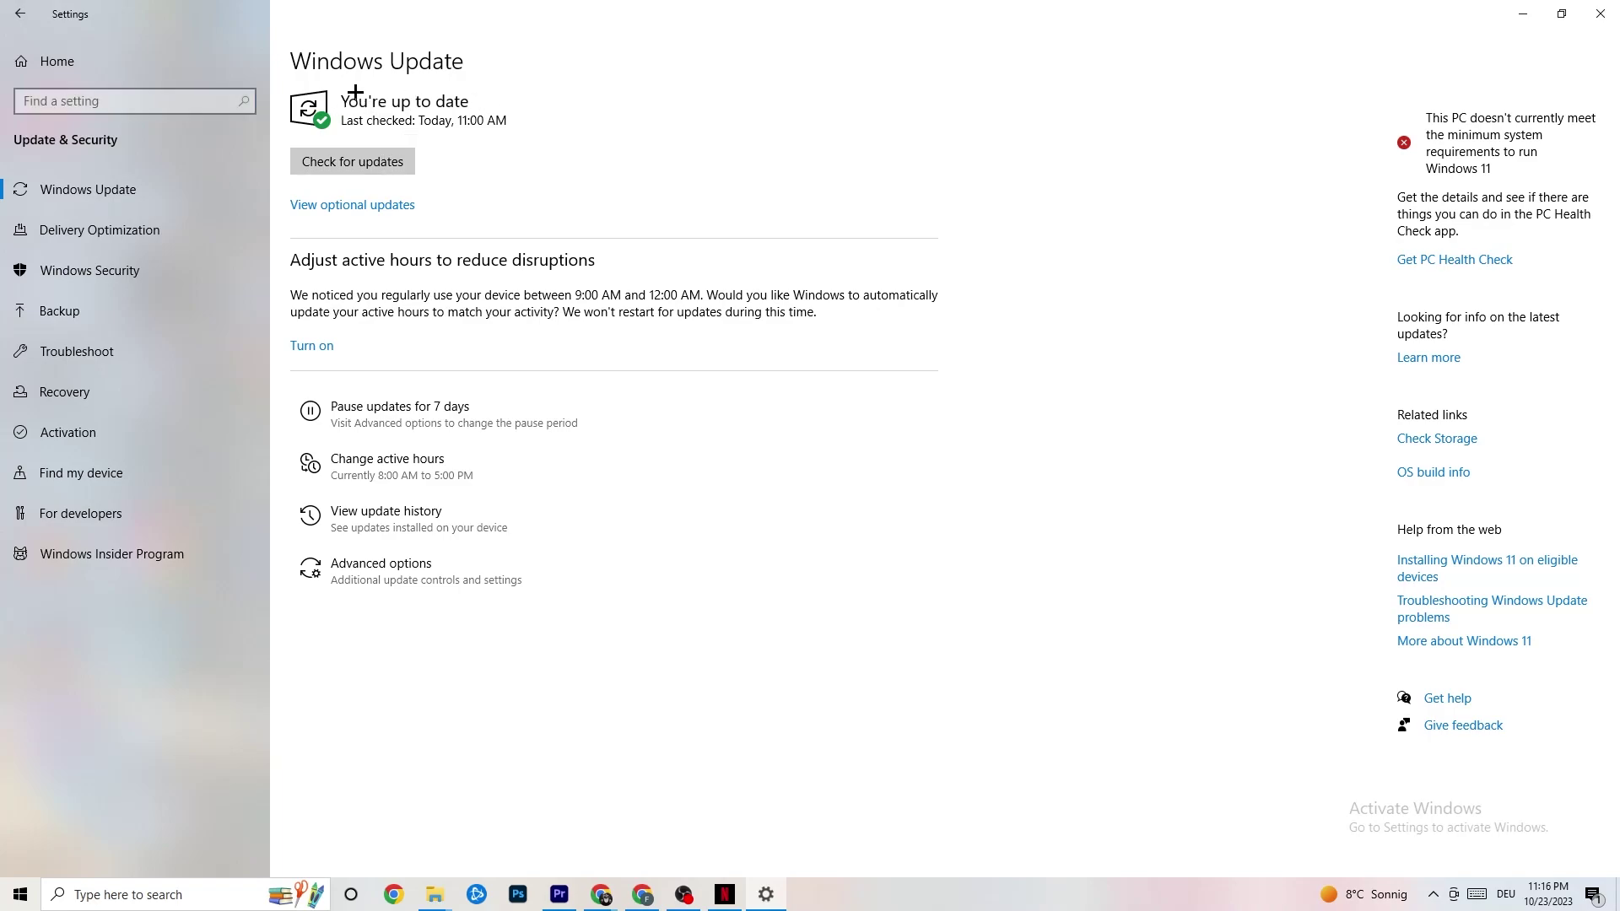